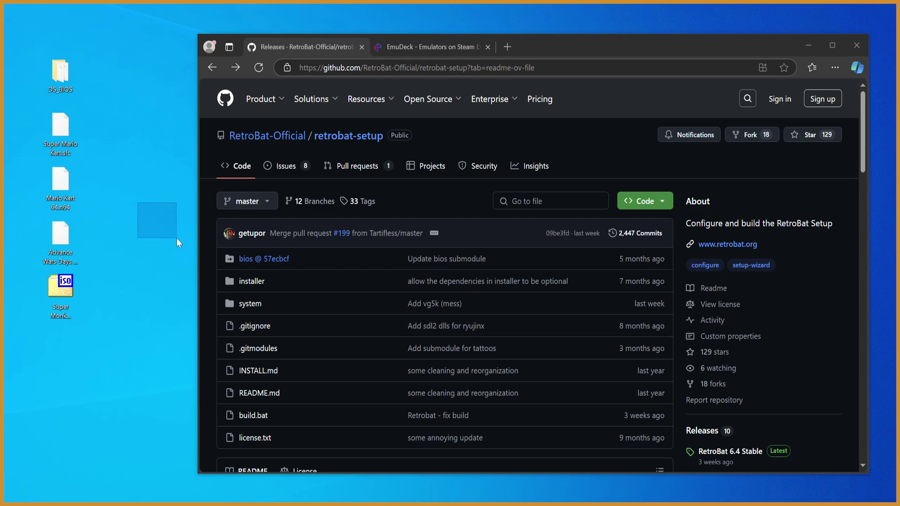
left_click_drag(187, 200, 111, 199)
left_click_drag(176, 201, 106, 168)
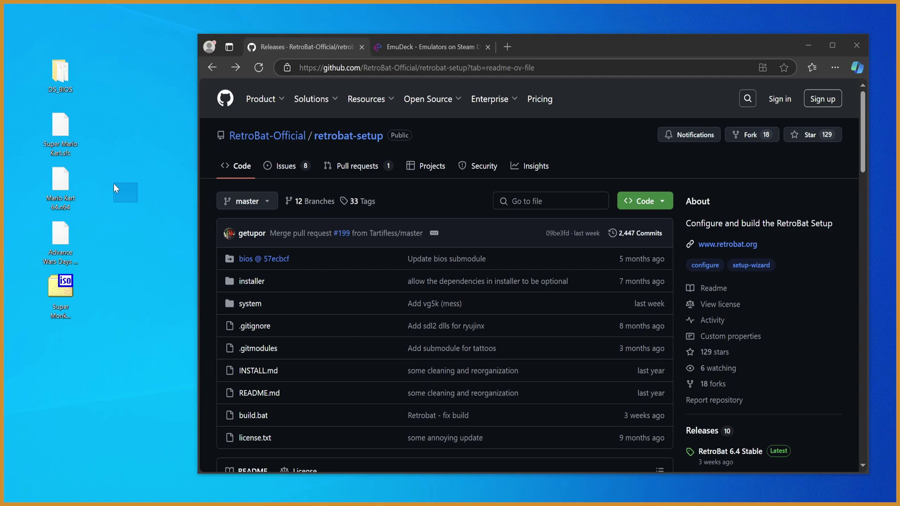
left_click_drag(116, 227, 135, 163)
left_click_drag(104, 217, 184, 233)
left_click_drag(473, 135, 312, 136)
left_click(544, 145)
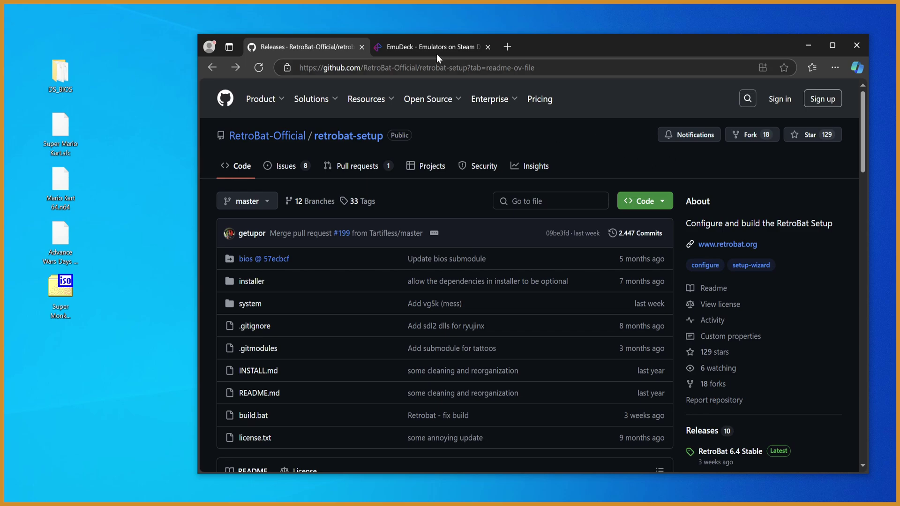
Step: Look over the EmuDeck website's home page and its download options for each platform
left_click(419, 44)
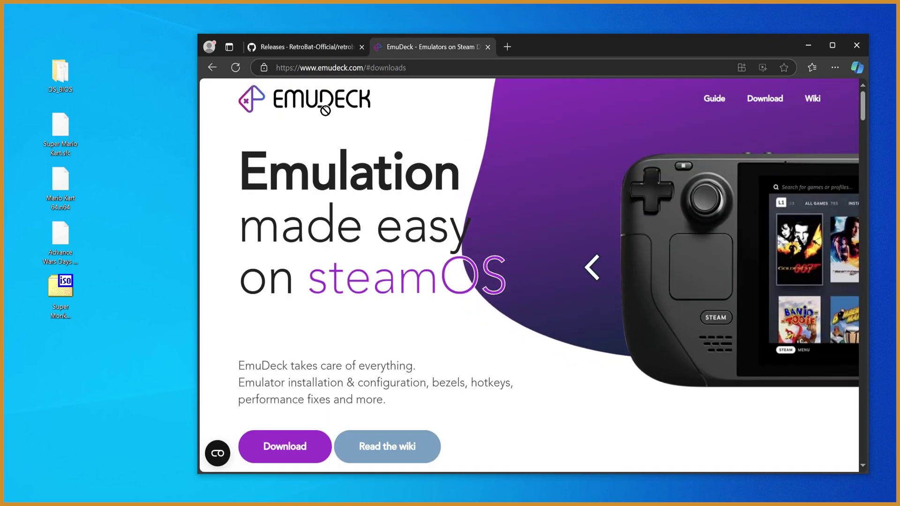
left_click_drag(866, 109, 863, 336)
triple_click(671, 304)
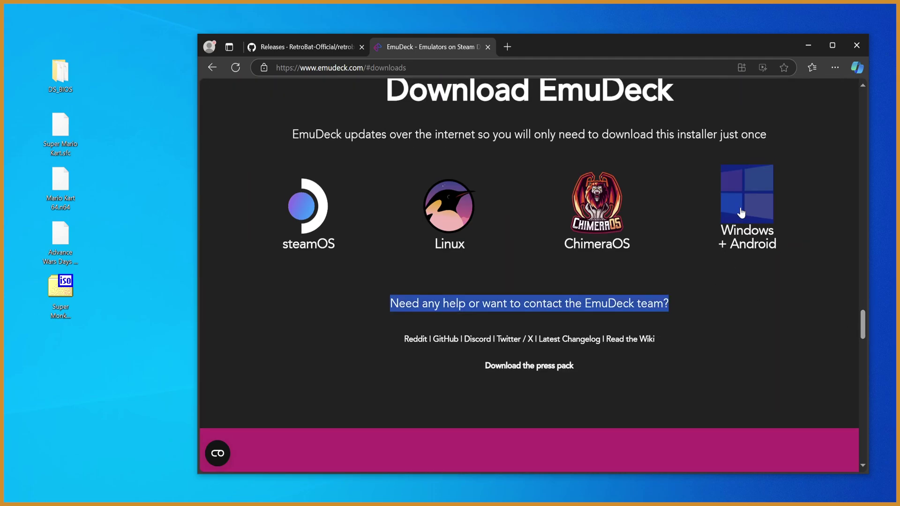
left_click(763, 333)
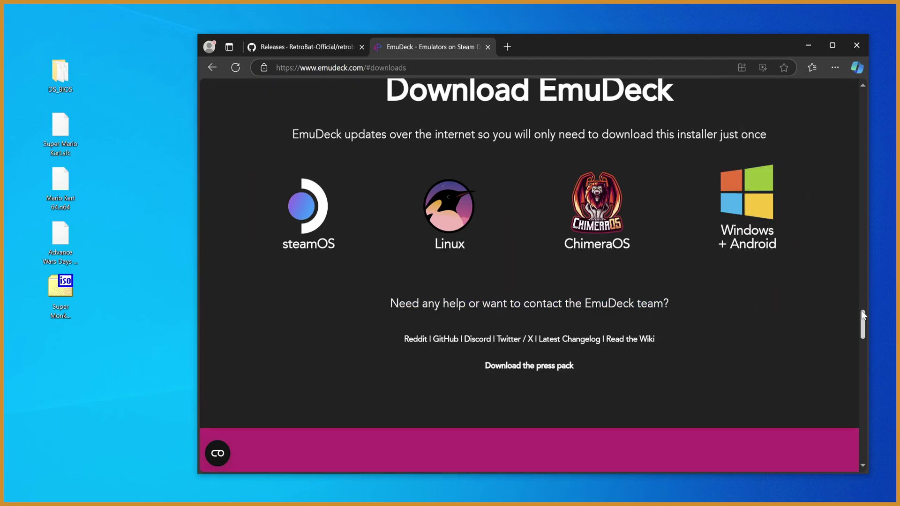
left_click_drag(862, 317, 846, 71)
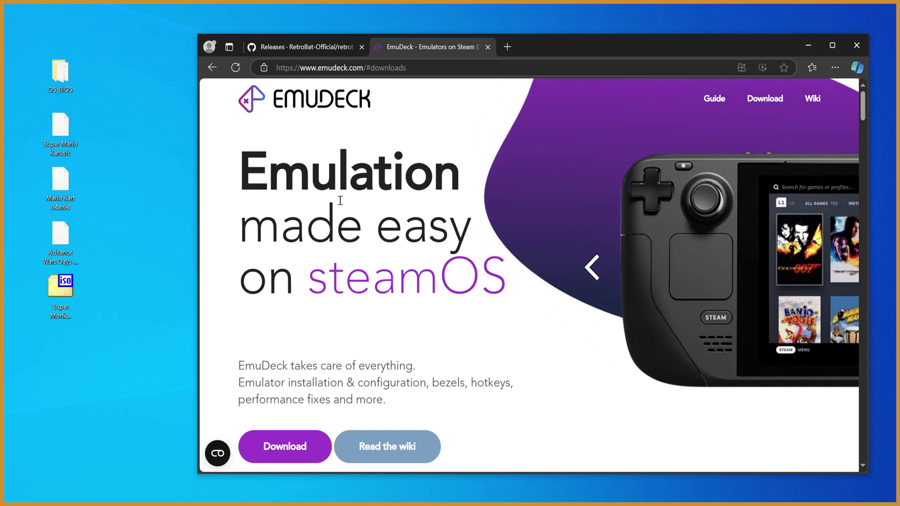
left_click_drag(269, 174, 439, 281)
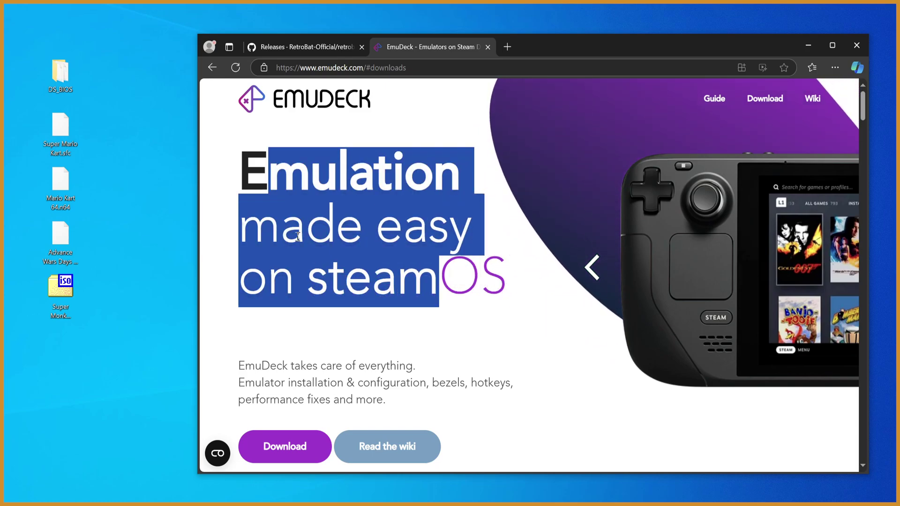
left_click(263, 177)
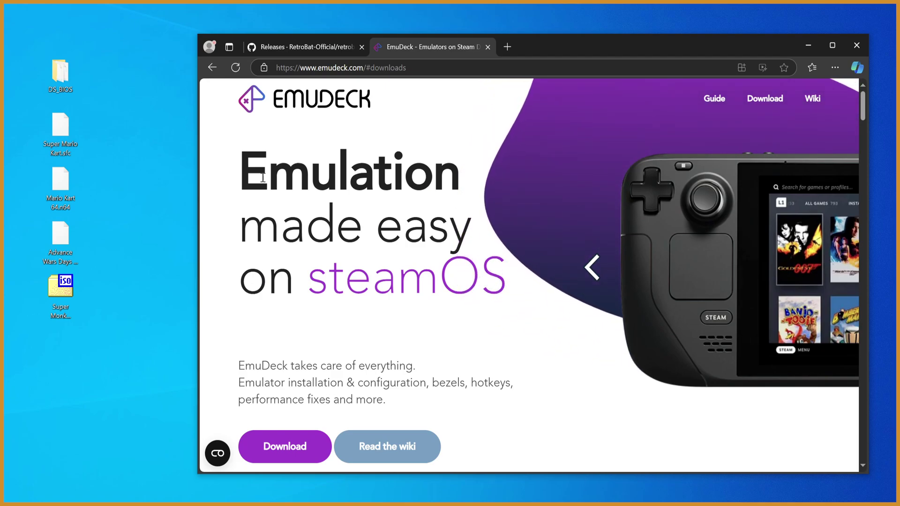
left_click_drag(240, 177, 456, 328)
left_click(456, 328)
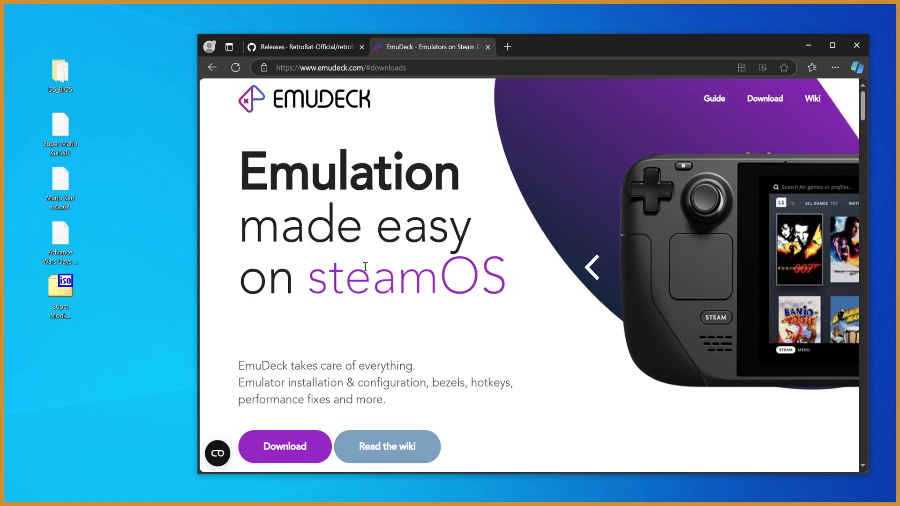
left_click(311, 46)
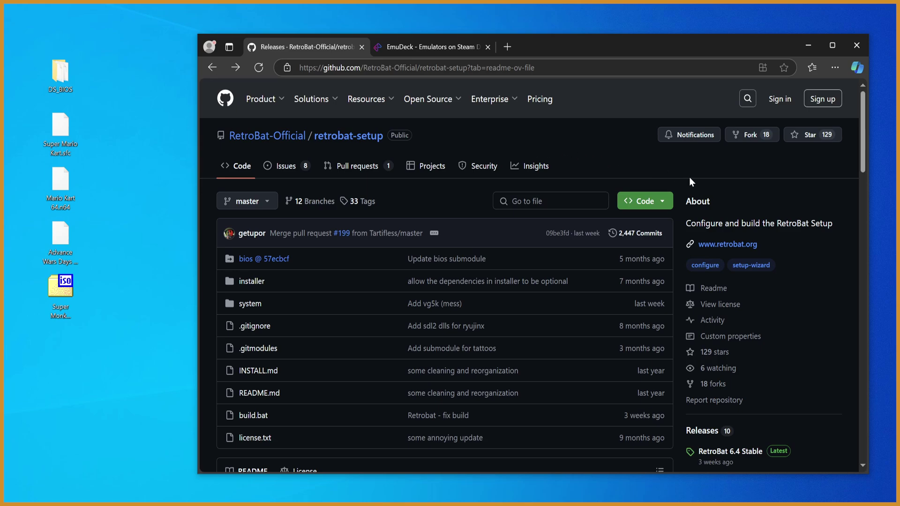
left_click_drag(864, 163, 865, 168)
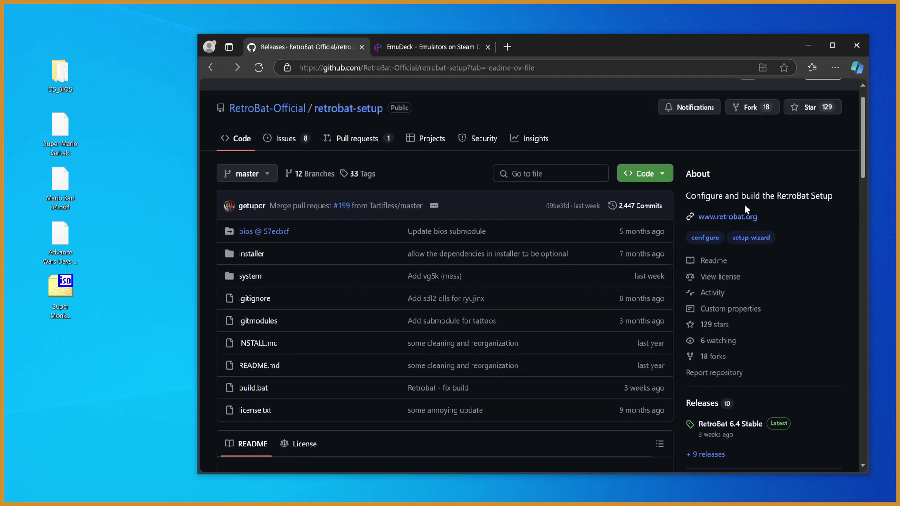
right_click(713, 220)
left_click(724, 224)
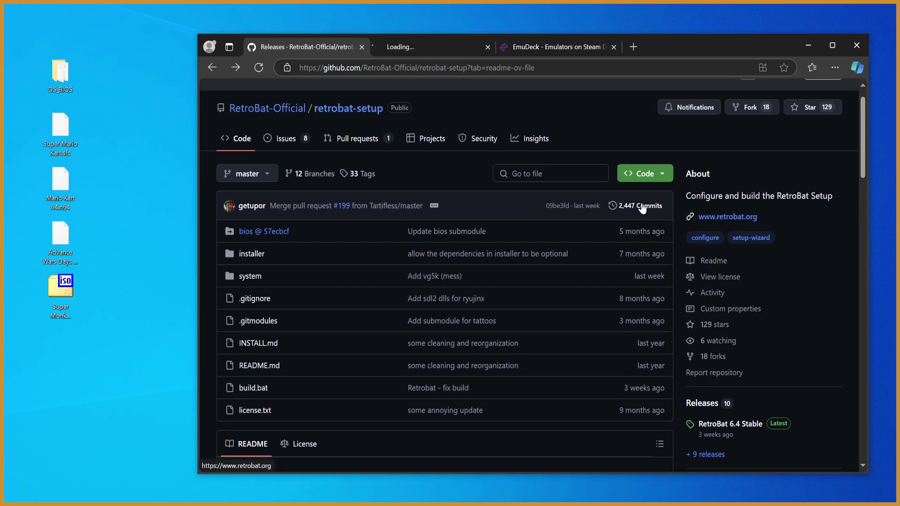
left_click(423, 45)
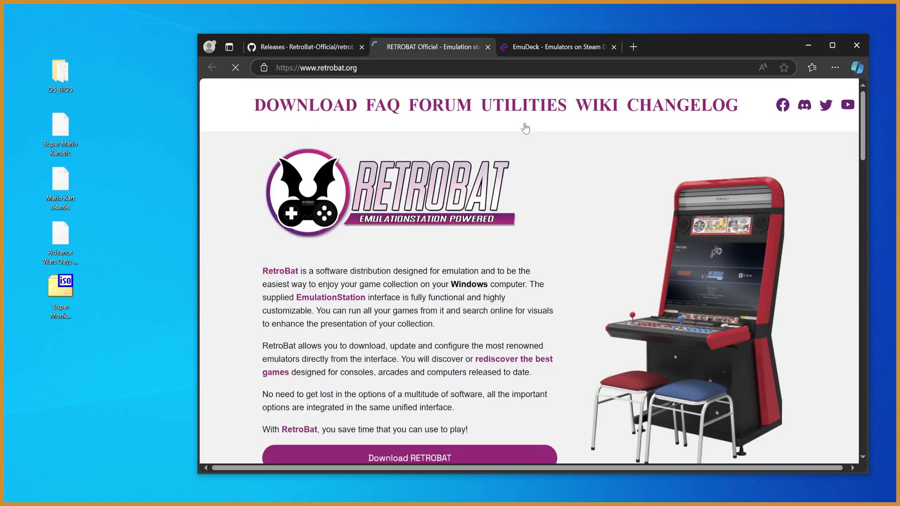
scroll(528, 337, "down", 1)
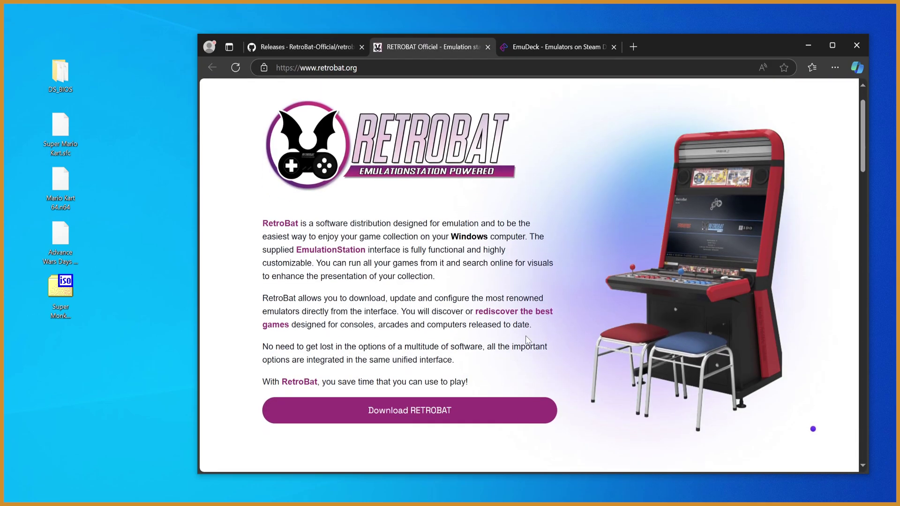
Step: Go back to the RetroBat GitHub repository and examine its releases list and overview page
left_click(296, 48)
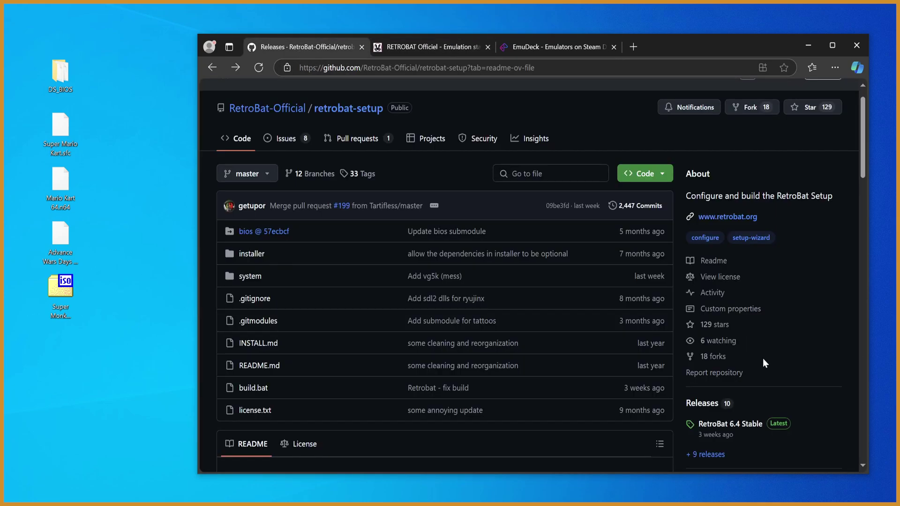
scroll(861, 202, "down", 2)
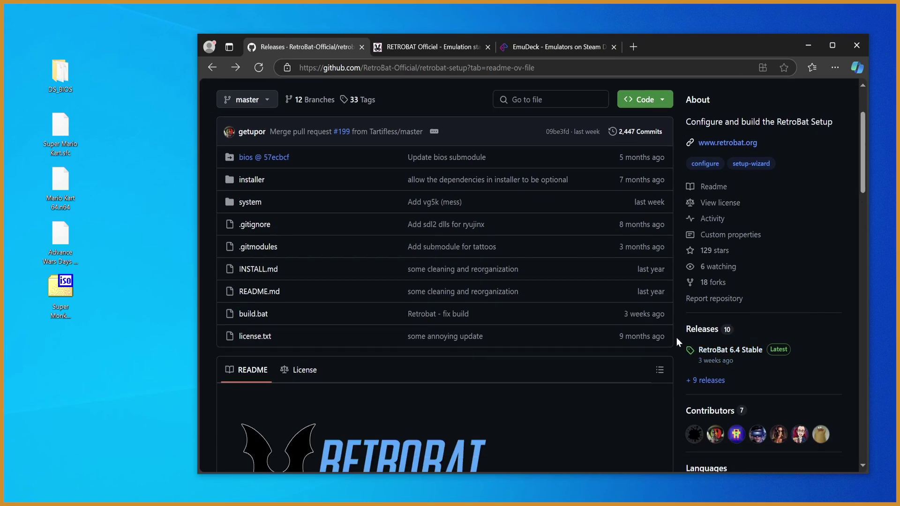
left_click(703, 330)
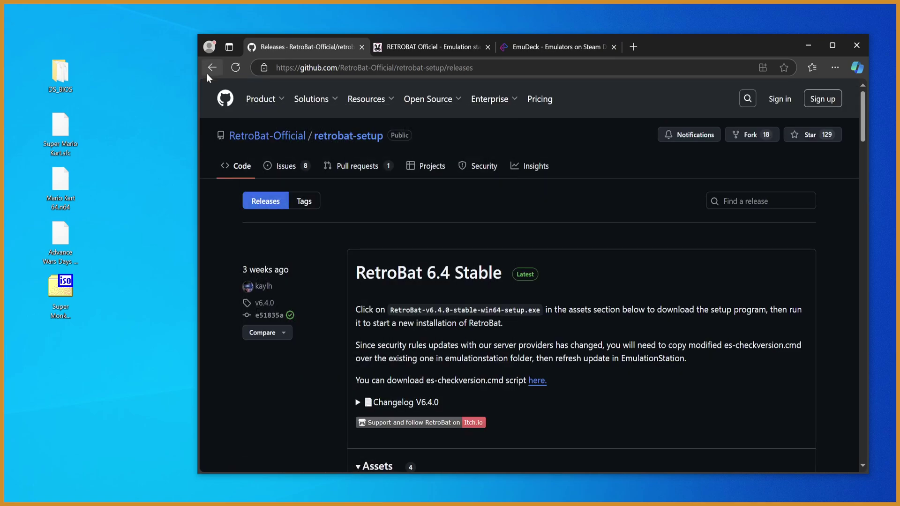
left_click(212, 67)
scroll(792, 362, "down", 2)
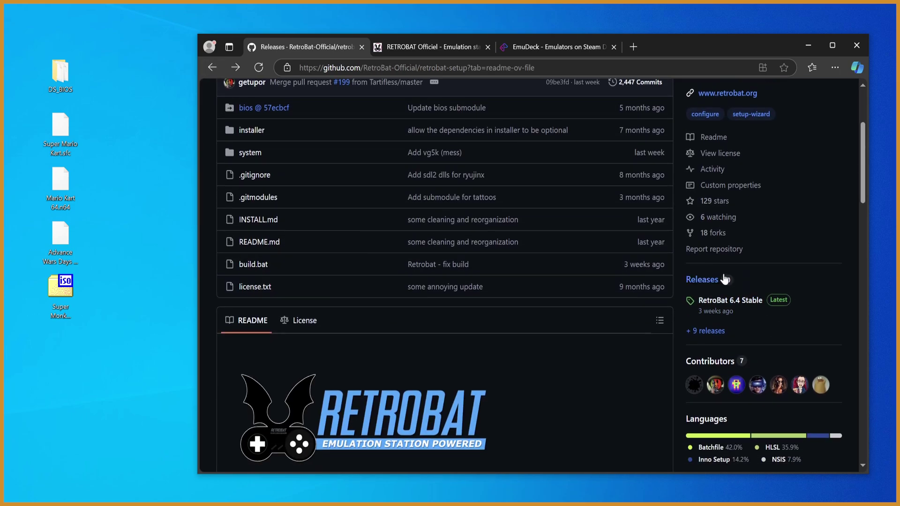
scroll(737, 250, "up", 3)
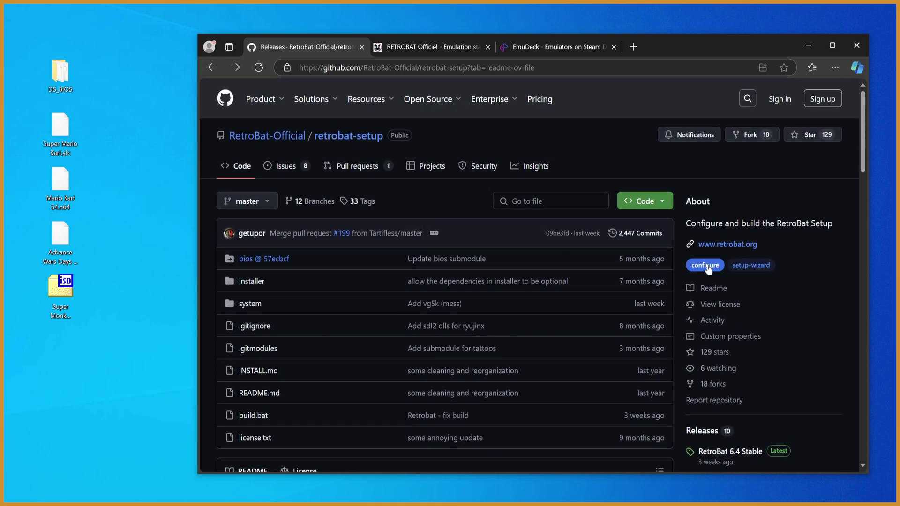
scroll(806, 356, "down", 5)
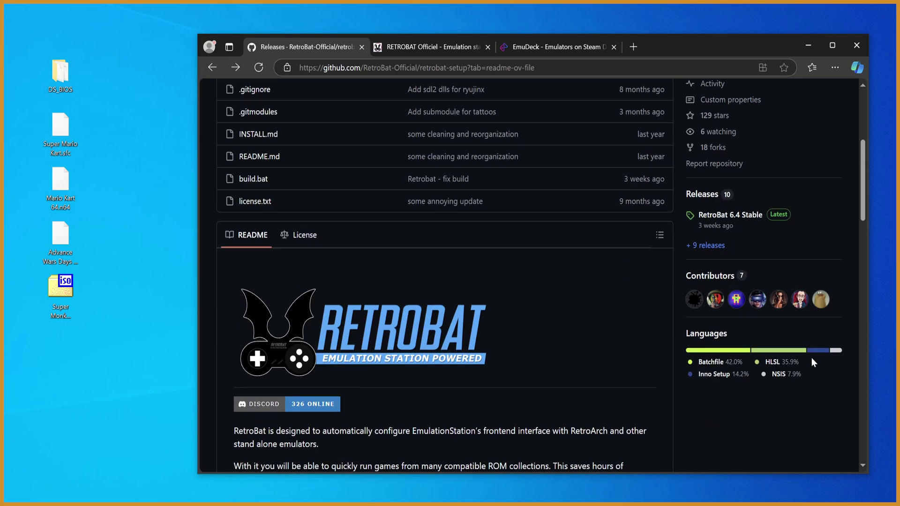
Step: Open the RetroBat 6.4 Stable release and start downloading RetroBat-v6.4.0-stable-win64-setup.exe from its assets
left_click(720, 216)
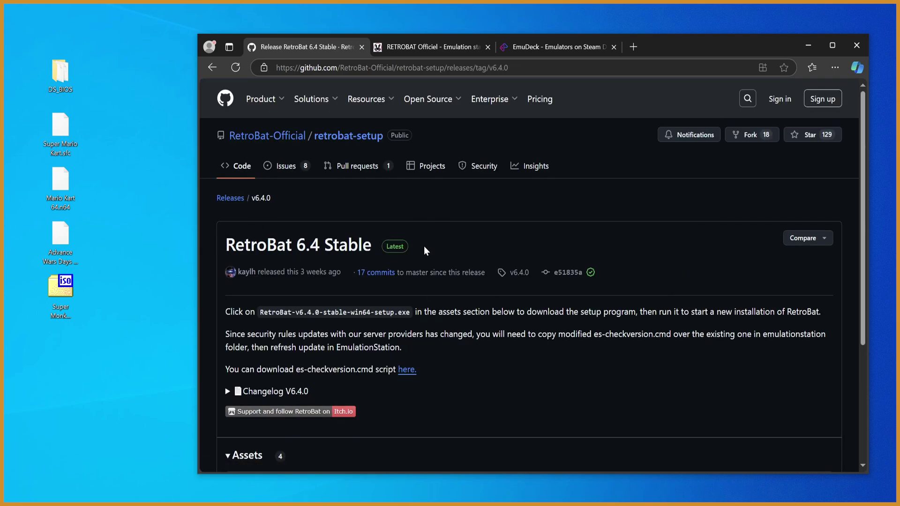
left_click_drag(424, 247, 382, 247)
scroll(392, 257, "down", 4)
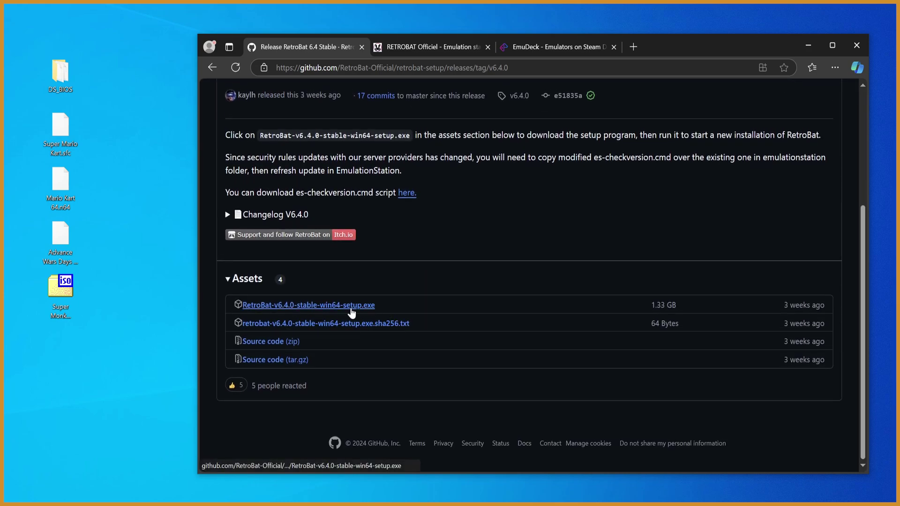
left_click(339, 305)
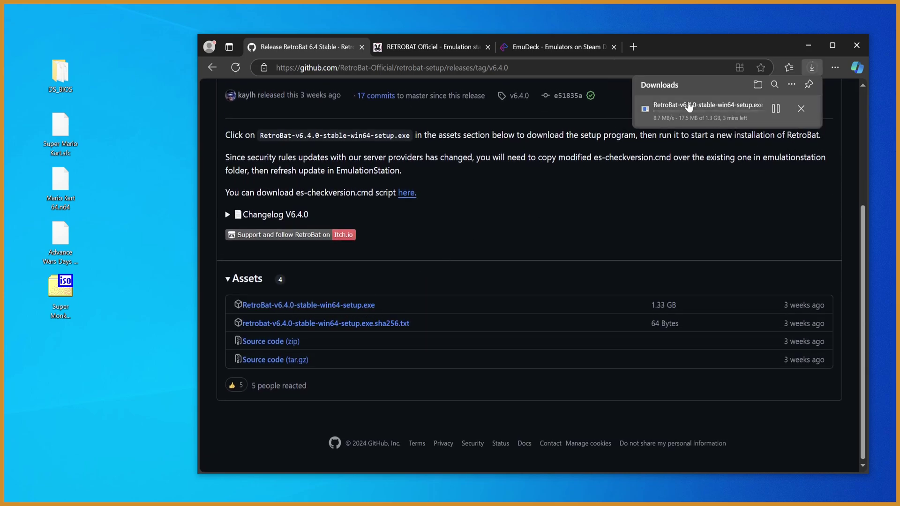
Step: Switch to the official RetroBat website and open its Download RETROBAT page
left_click(421, 48)
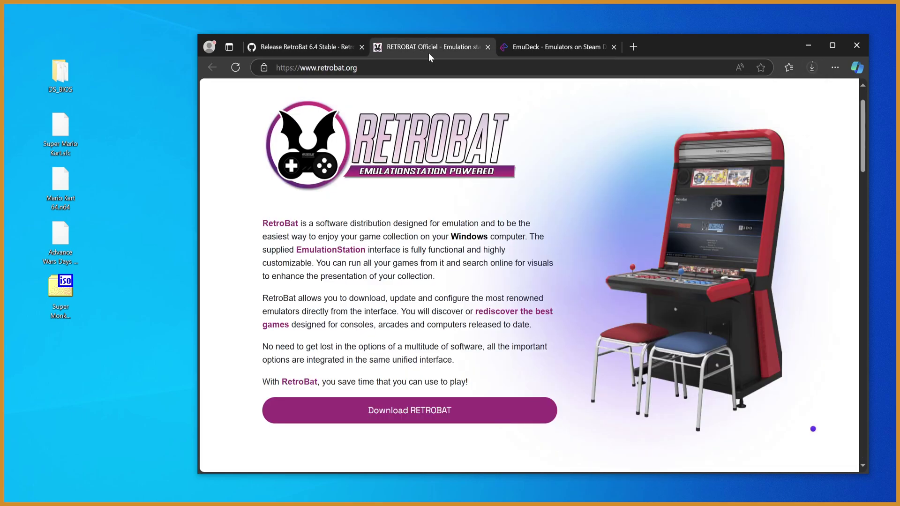
left_click(811, 68)
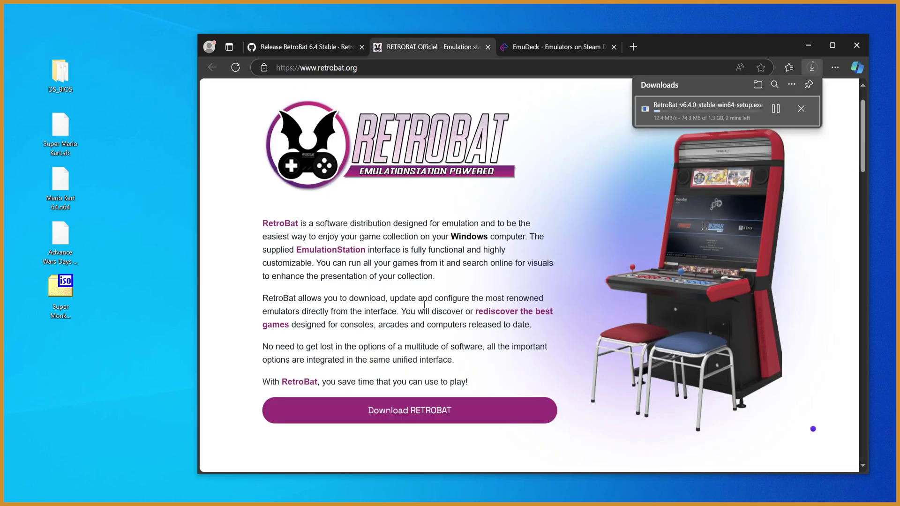
left_click(412, 415)
left_click(412, 415)
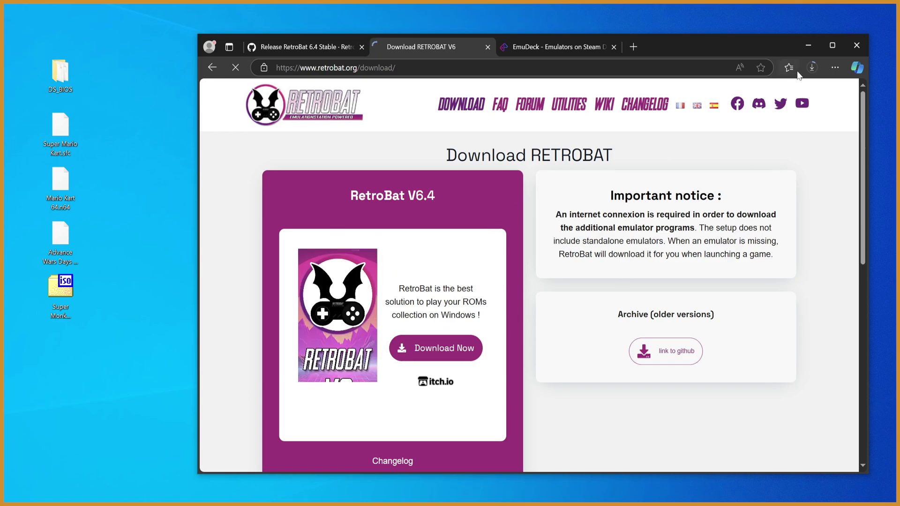
Step: Cancel the running download of the RetroBat setup file and dismiss the downloads list
left_click(812, 69)
left_click(800, 110)
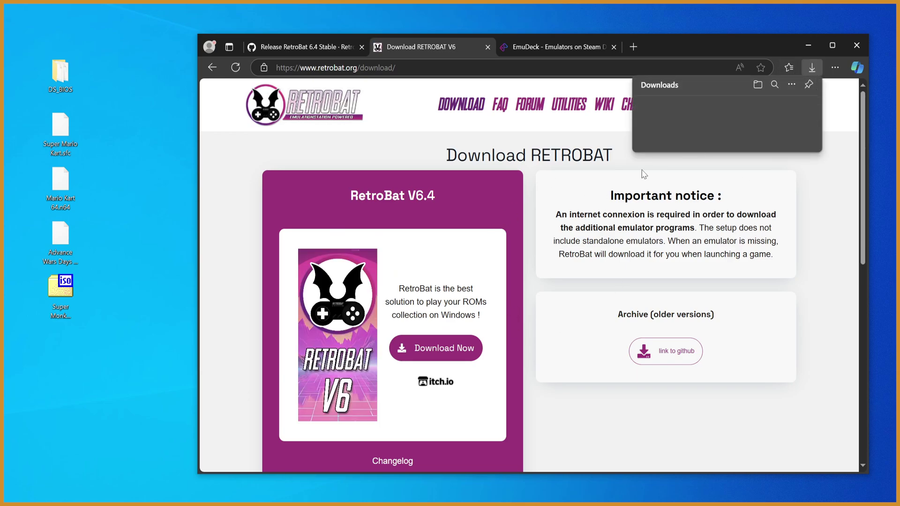
left_click(607, 169)
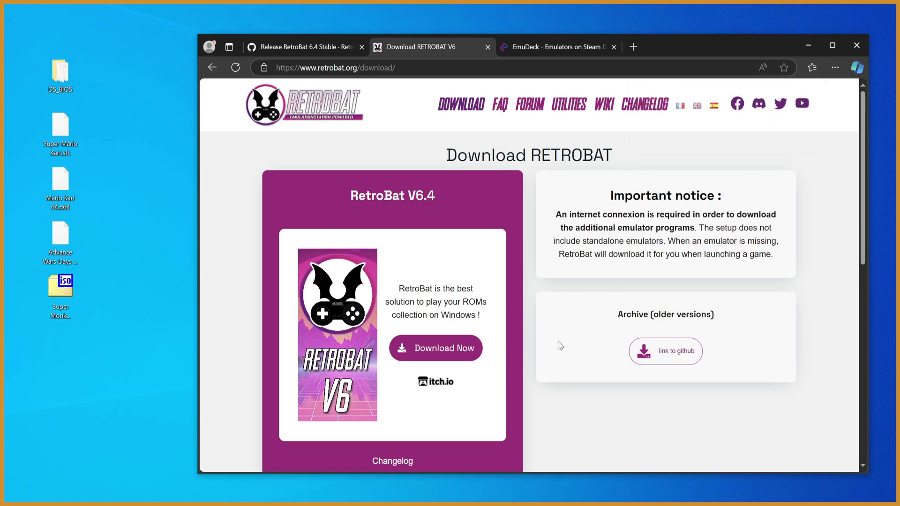
Step: Try downloading RetroBat through its itch.io page without contributing money, and cancel the transfer
left_click(443, 352)
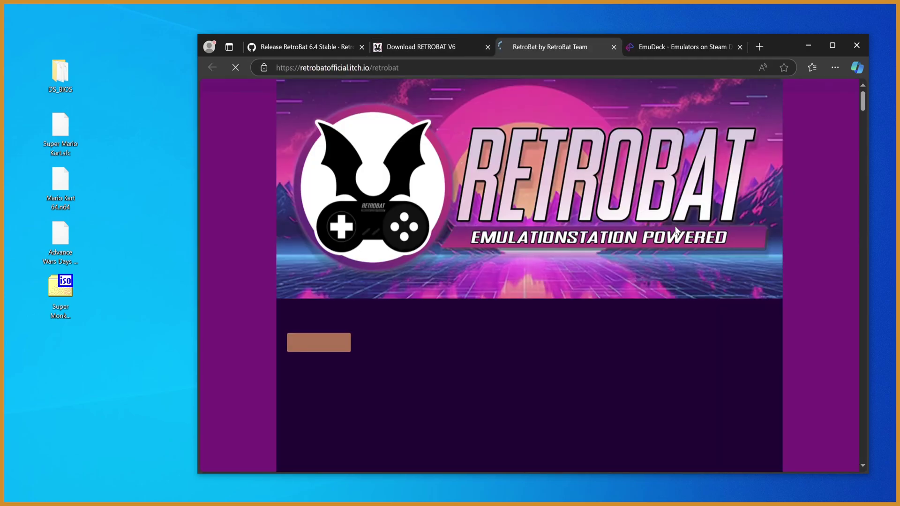
left_click(314, 346)
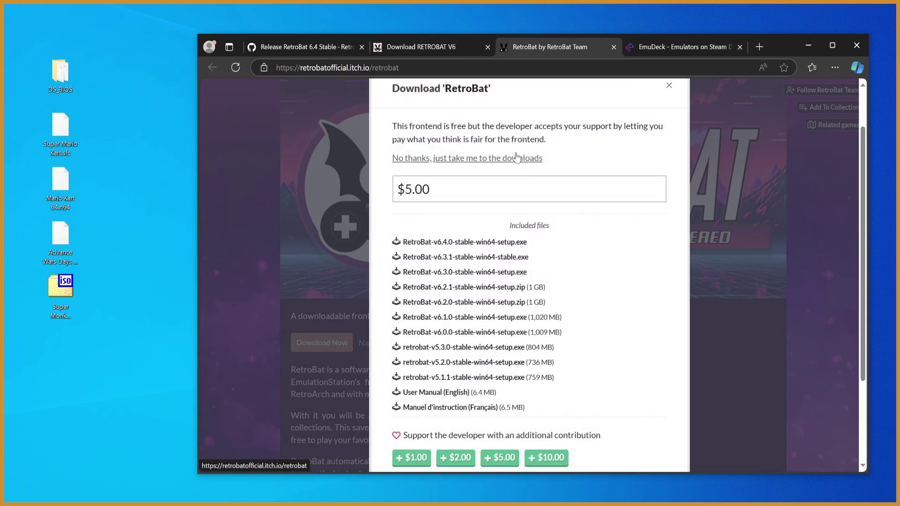
left_click_drag(454, 195, 390, 195)
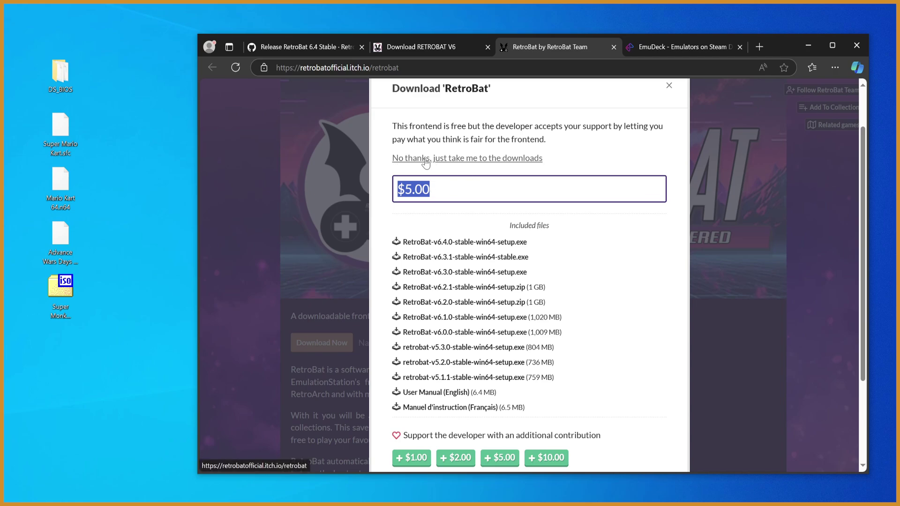
left_click(510, 159)
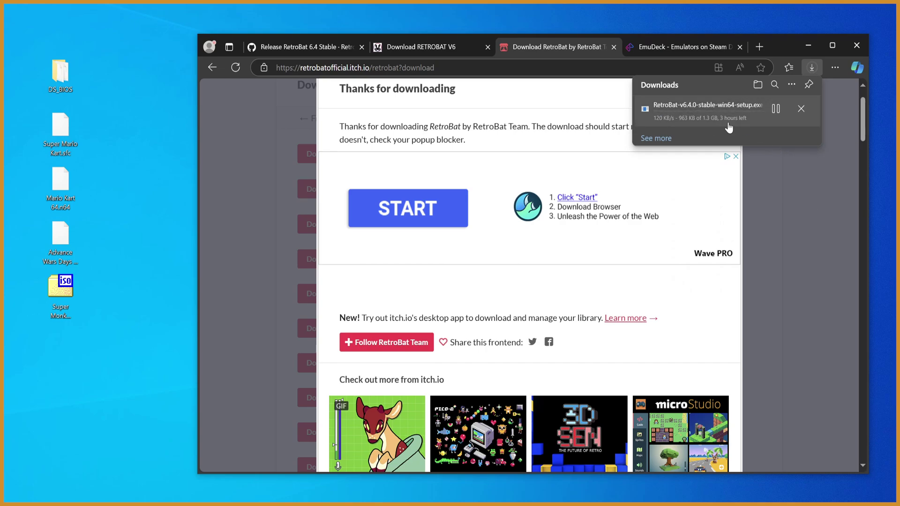
left_click(801, 110)
Step: Return to the GitHub release page and keep the flagged RetroBat-v6.4.0-stable-win64-setup.exe download despite the browser's trust warning
left_click(336, 46)
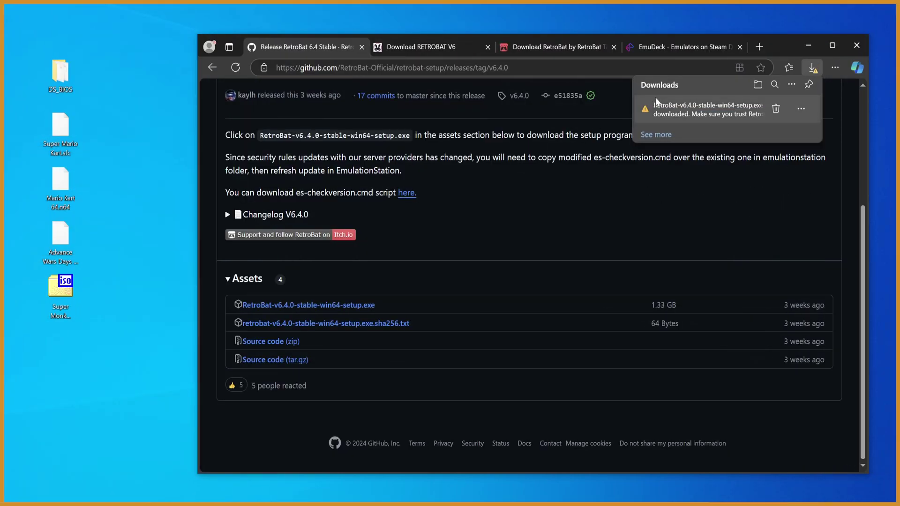
left_click(801, 110)
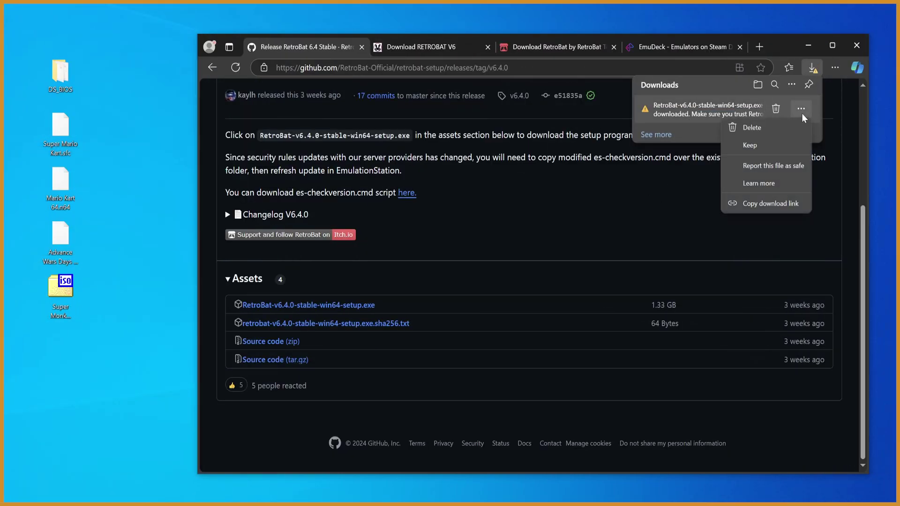
left_click(767, 146)
left_click(703, 270)
left_click(692, 292)
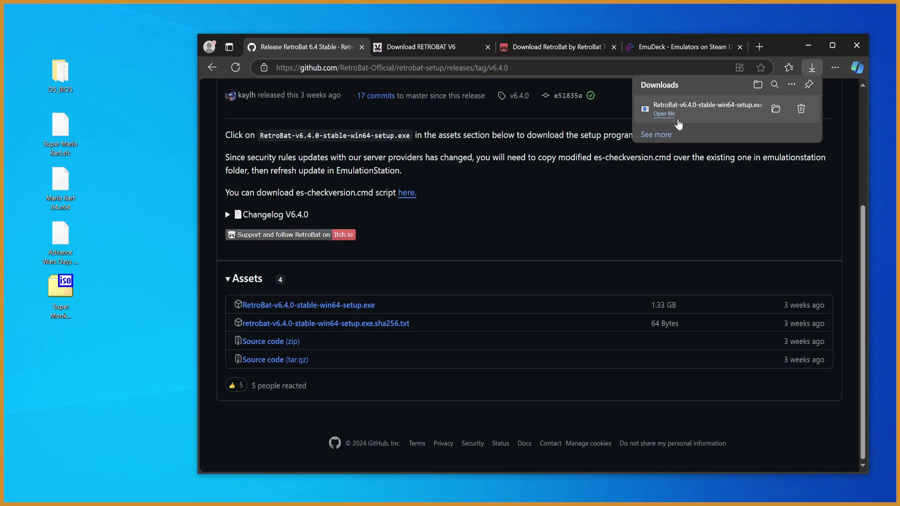
left_click(450, 47)
left_click(539, 47)
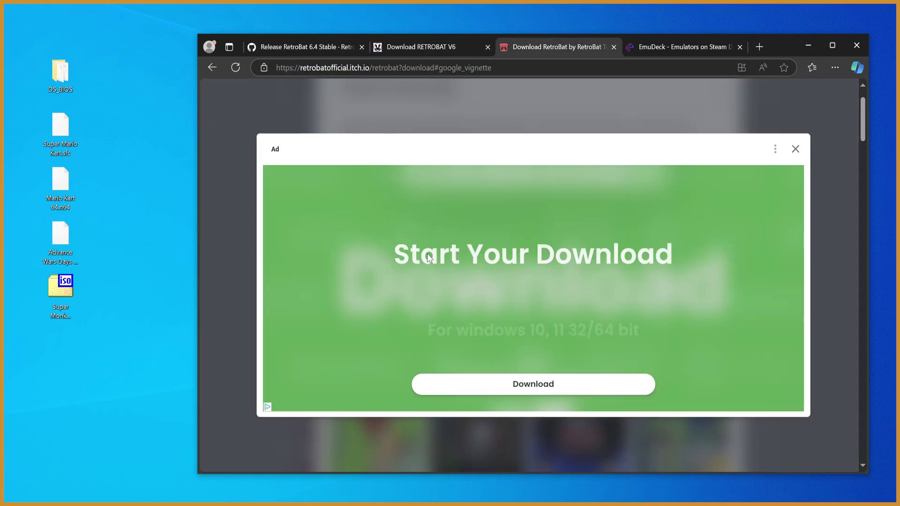
left_click(400, 47)
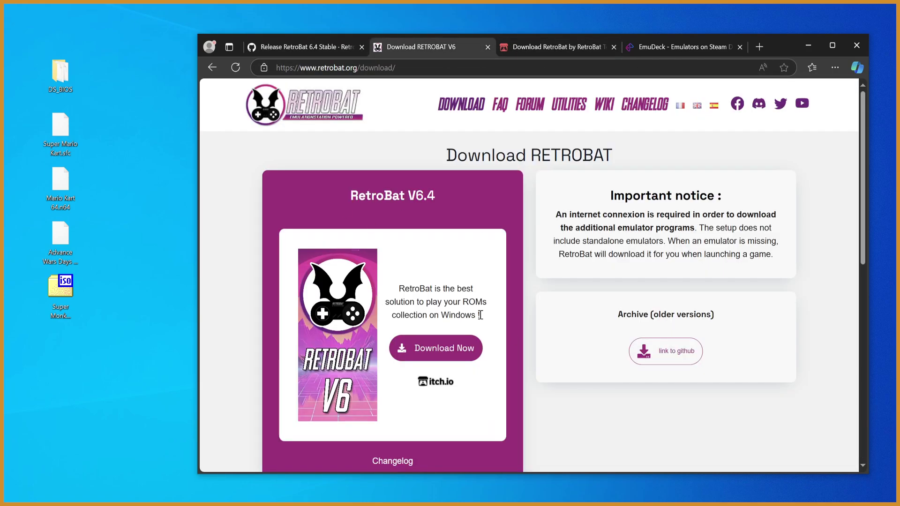
left_click(284, 48)
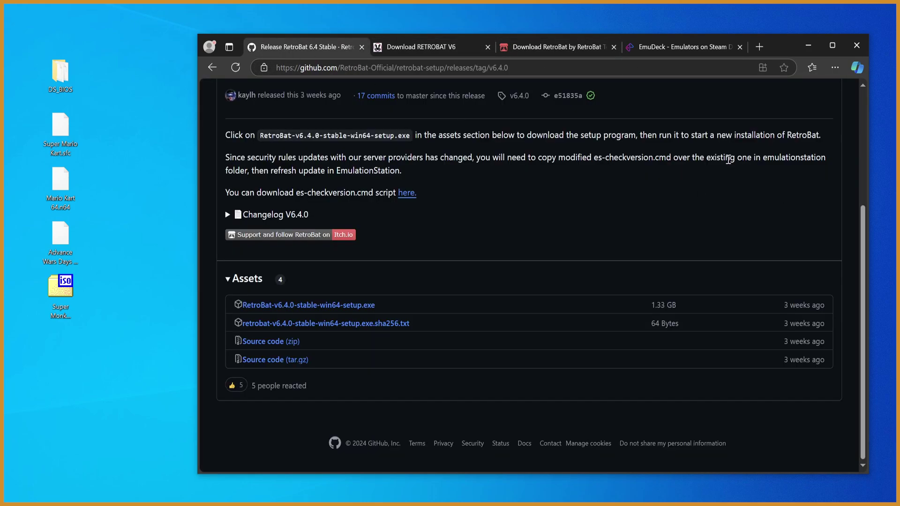
Step: Reopen the browser's downloads list and copy the downloaded RetroBat setup file onto the desktop below the game files
left_click(831, 70)
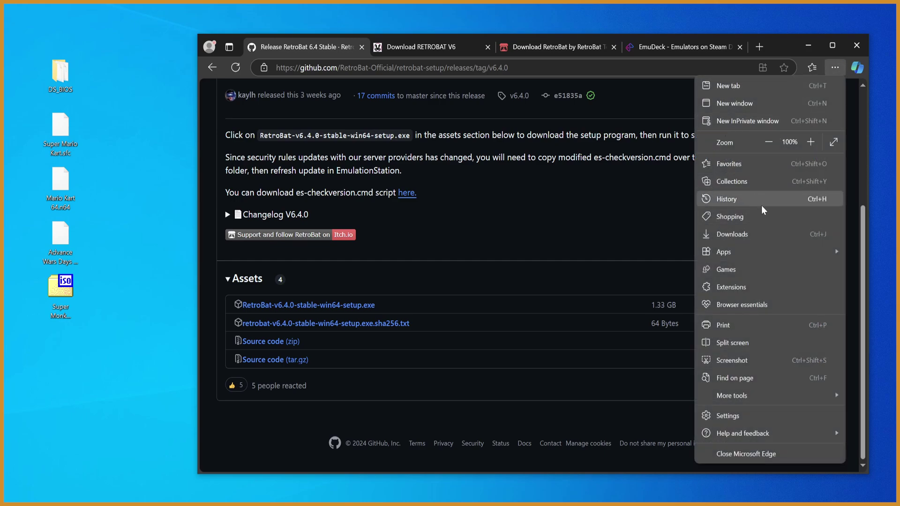
left_click(749, 237)
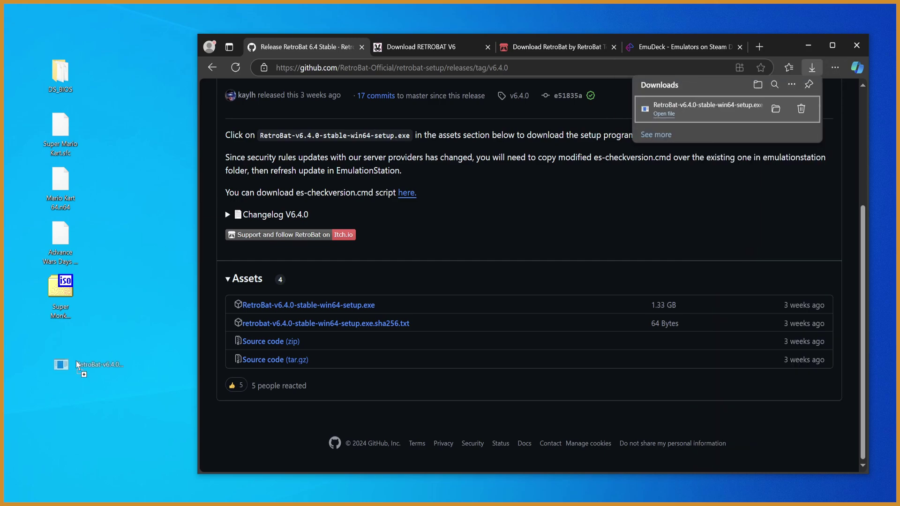
left_click_drag(102, 349, 101, 352)
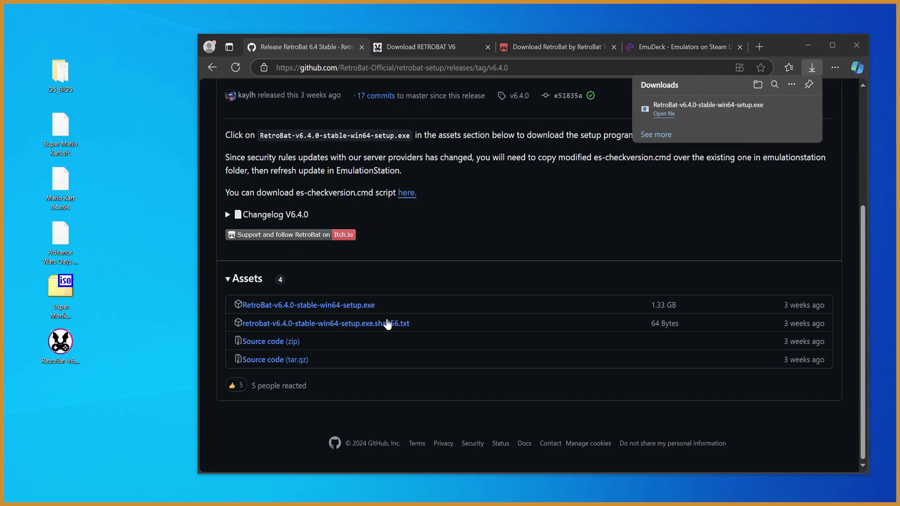
Step: Run the RetroBat setup file despite the SmartScreen block and choose English as the setup language
left_click(346, 179)
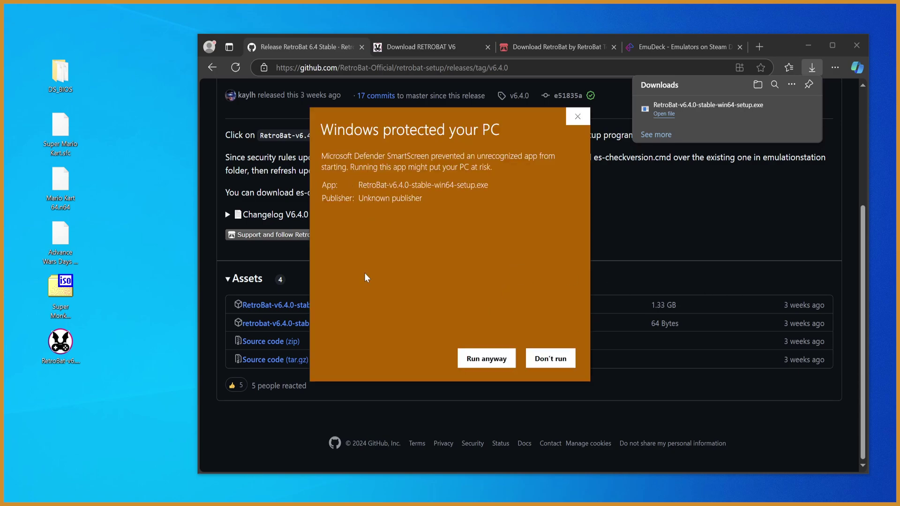
left_click(485, 357)
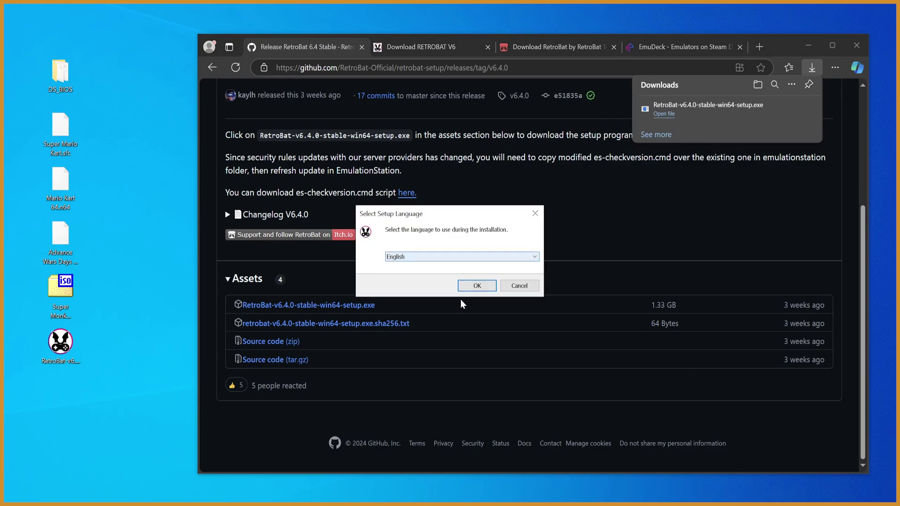
left_click(476, 286)
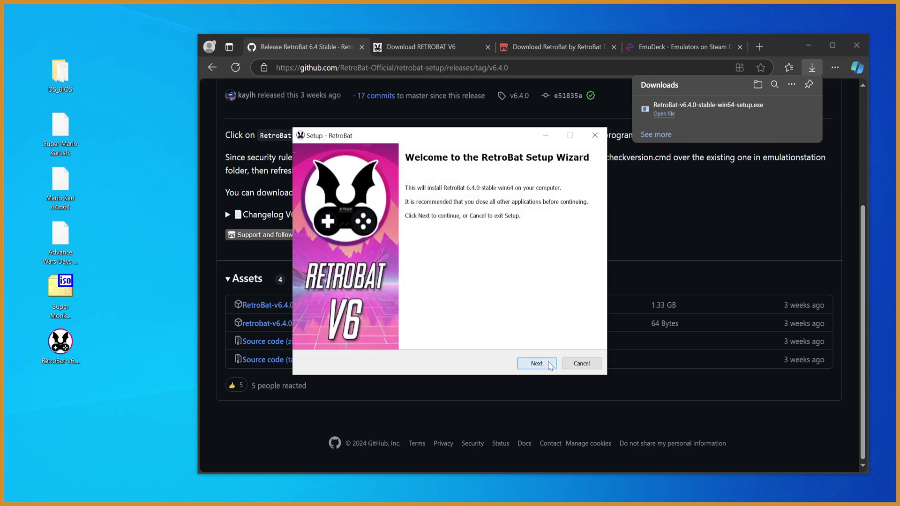
Step: Start the setup wizard, accept the license agreement and read through the information page before continuing
left_click(543, 363)
left_click(368, 331)
scroll(581, 246, "down", 2)
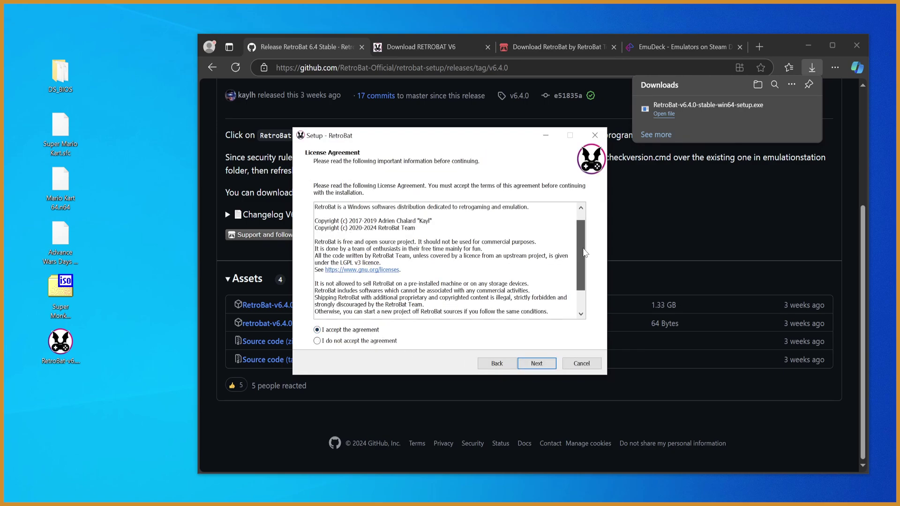
scroll(580, 245, "up", 2)
left_click(553, 361)
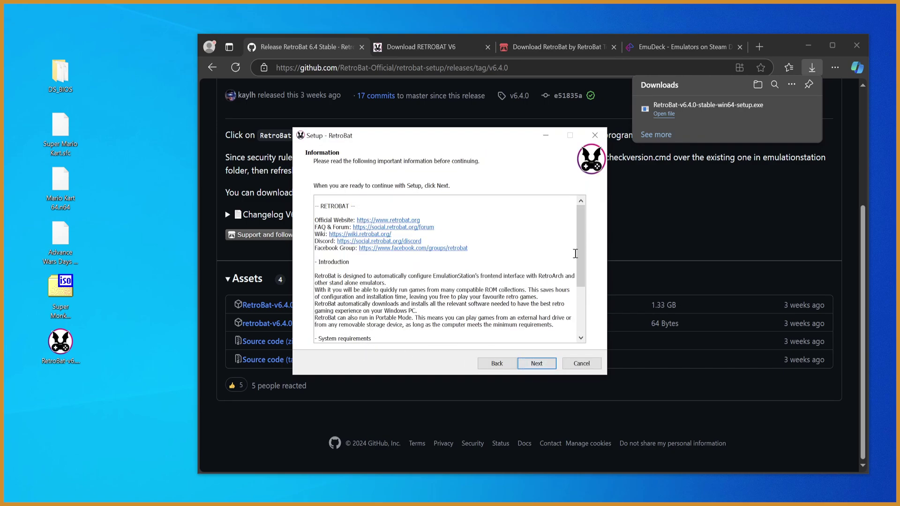
left_click_drag(581, 258, 578, 345)
left_click(538, 364)
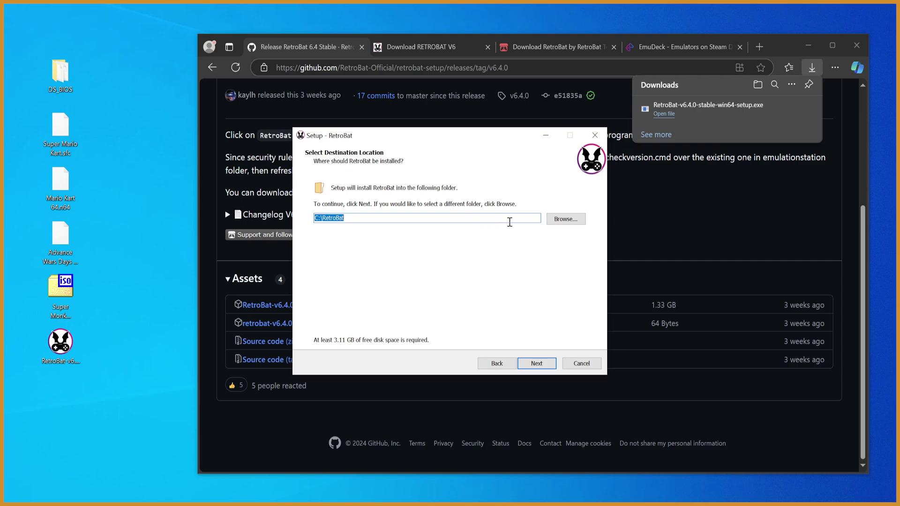
Step: Set the installation destination to F:\RetroBat on the Extra (F:) drive and continue
left_click(574, 220)
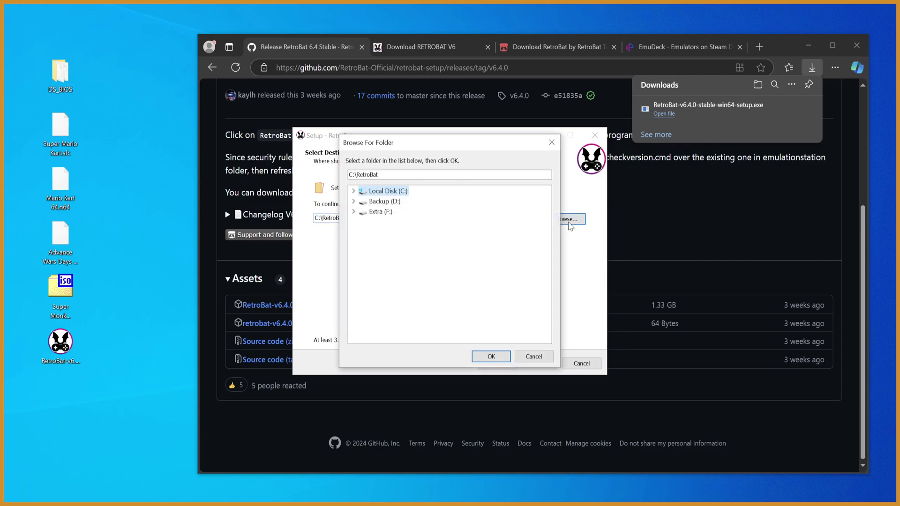
left_click(380, 213)
left_click(489, 357)
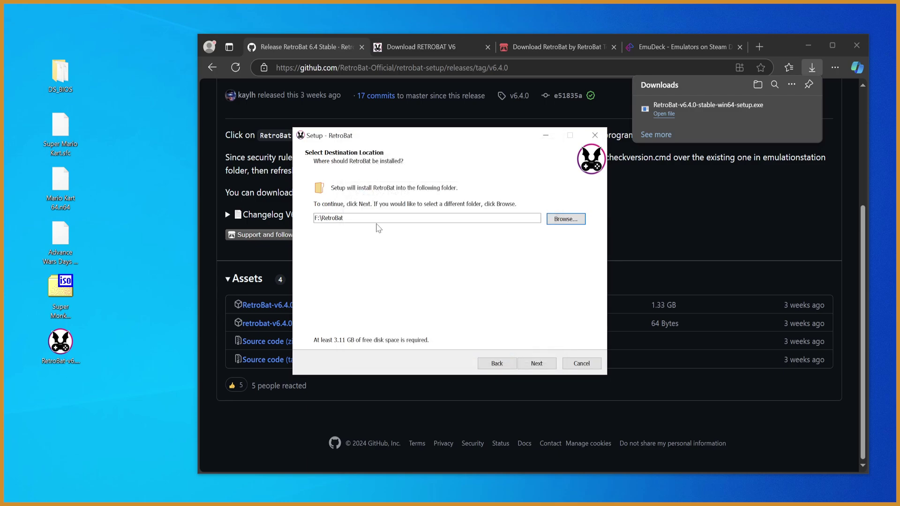
left_click(544, 367)
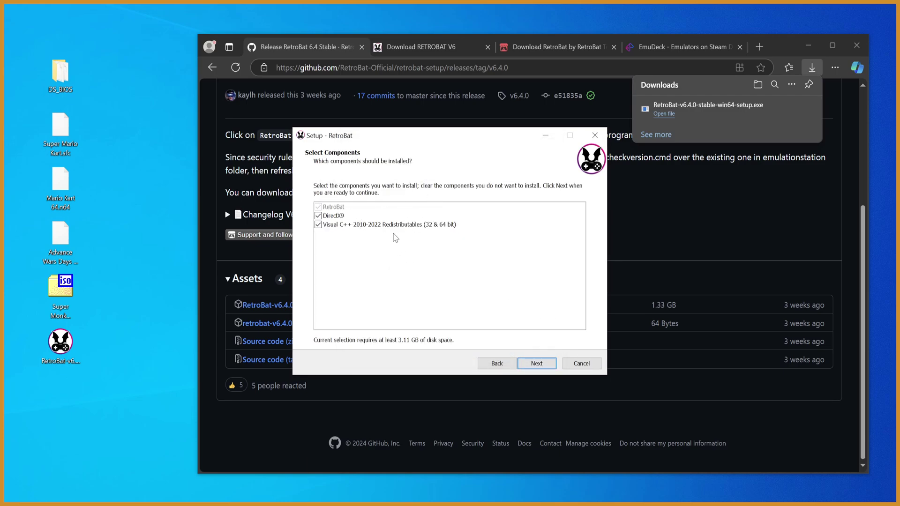
Step: Keep DirectX9, the Visual C++ 2010-2022 Redistributables and the desktop shortcut option, and install RetroBat
left_click(537, 366)
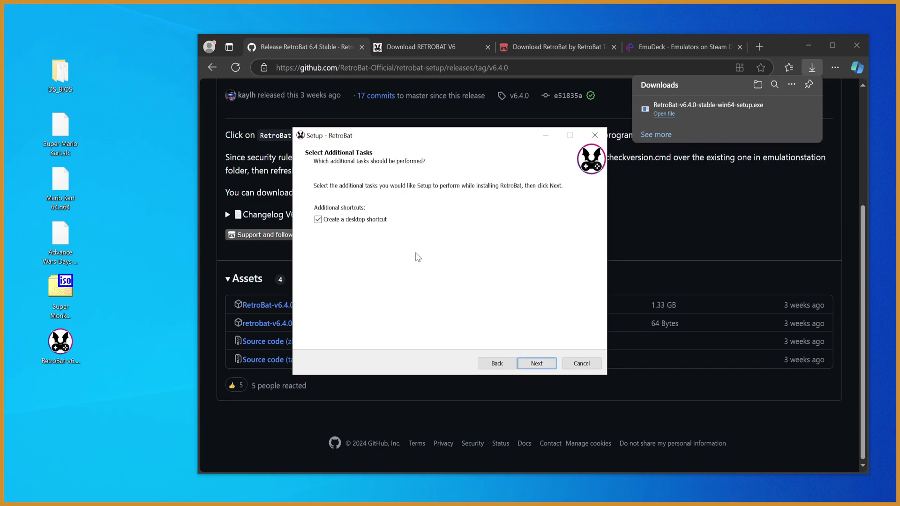
left_click(537, 365)
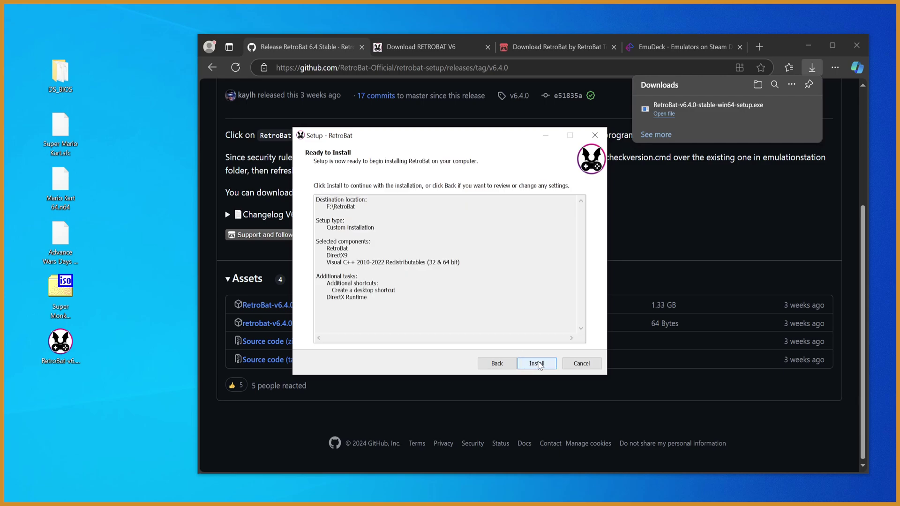
left_click(536, 364)
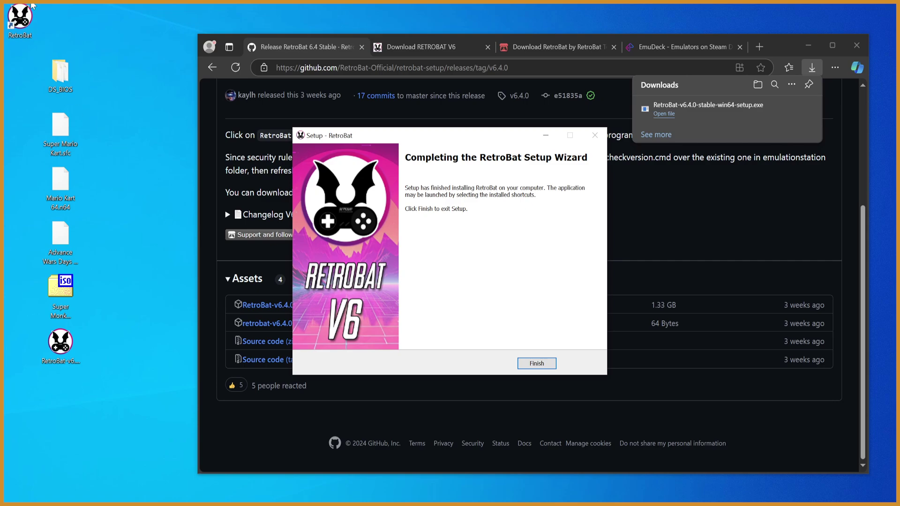
Step: Move the new RetroBat desktop shortcut beside the OS_BIOS folder and finish the setup wizard
left_click_drag(30, 10, 109, 75)
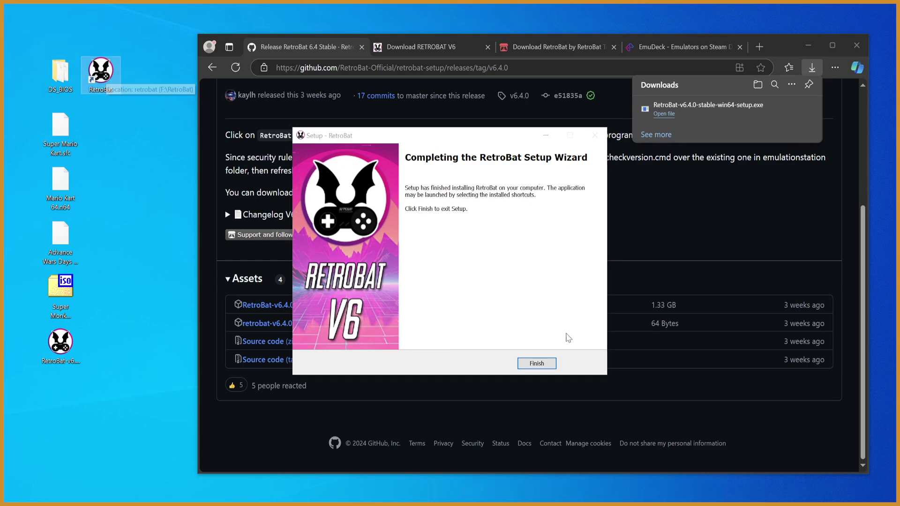
left_click(536, 364)
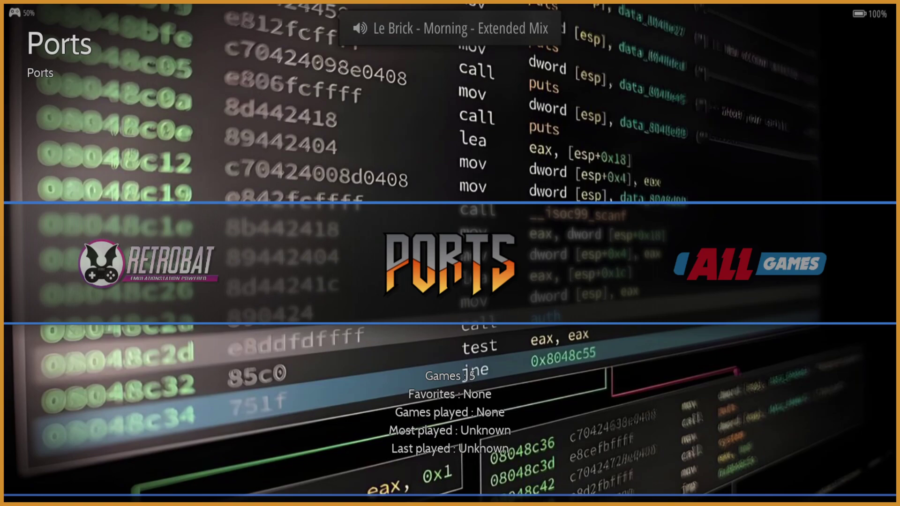
Step: Switch to the RetroBat frontend and open its main menu from the Ports screen
key("F1")
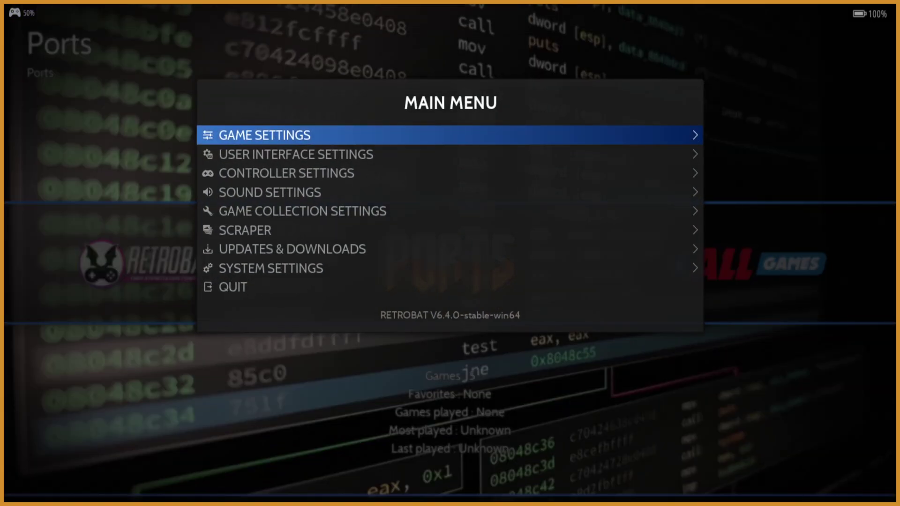
key("Escape")
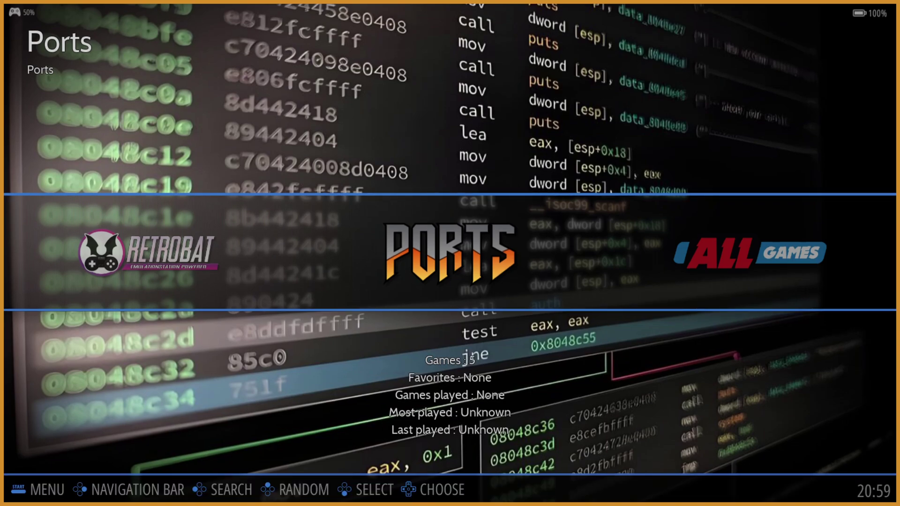
left_click(40, 496)
left_click(41, 496)
key("Escape")
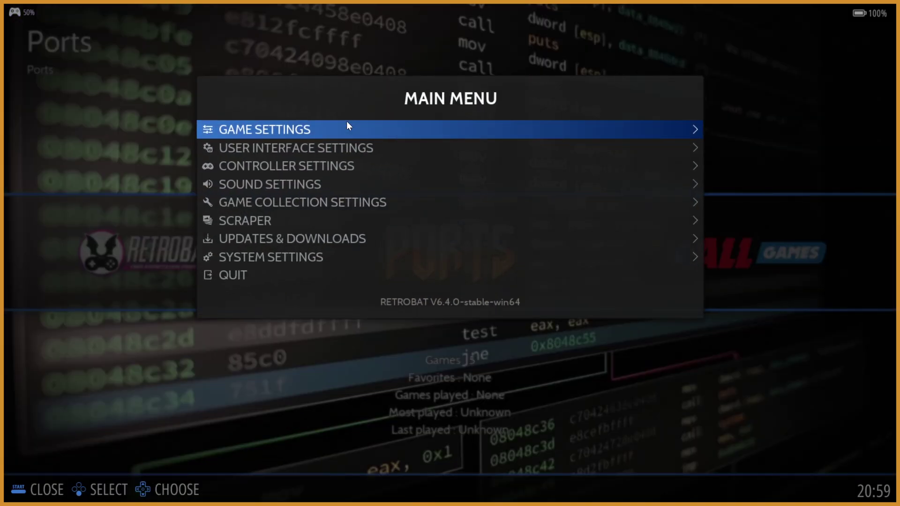
Step: Turn off Frontend Music in RetroBat's sound settings and return to the main menu
key("Down")
key("Down")
key("Down")
key("Return")
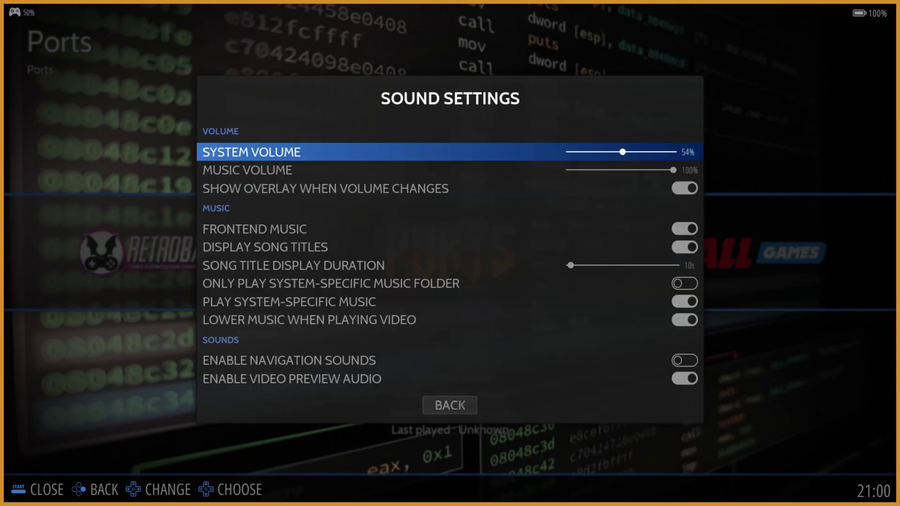
key("Down")
key("Down")
key("Down")
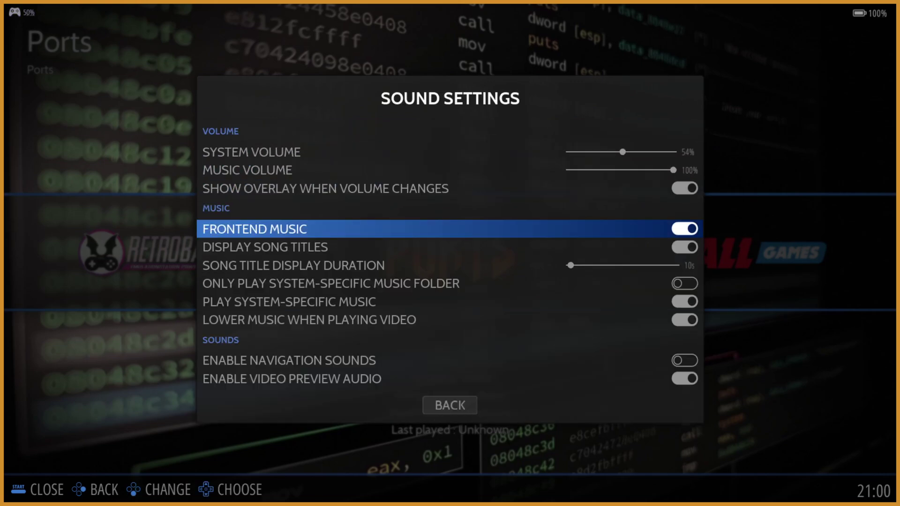
key("Return")
key("Escape")
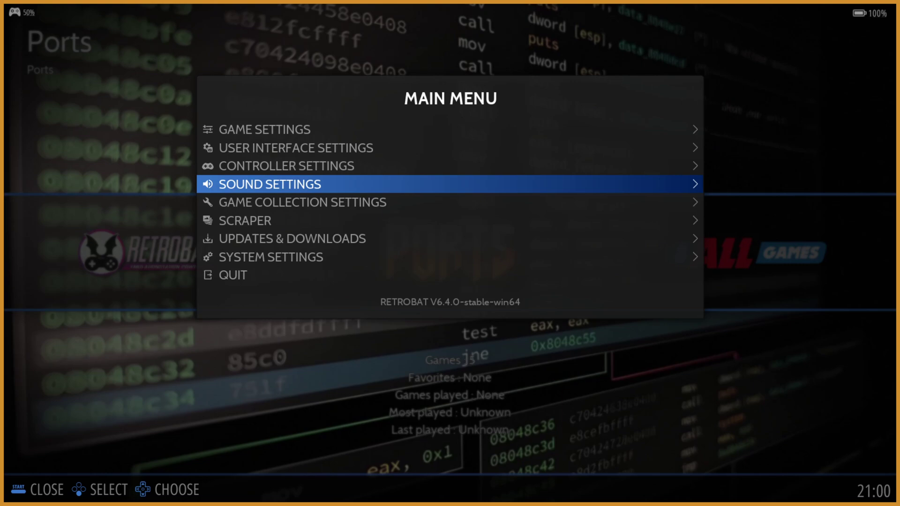
Step: Quit the RetroBat frontend to get back to the Windows desktop
key("Down")
key("Down")
key("Down")
key("Down")
key("Up")
key("Down")
key("Down")
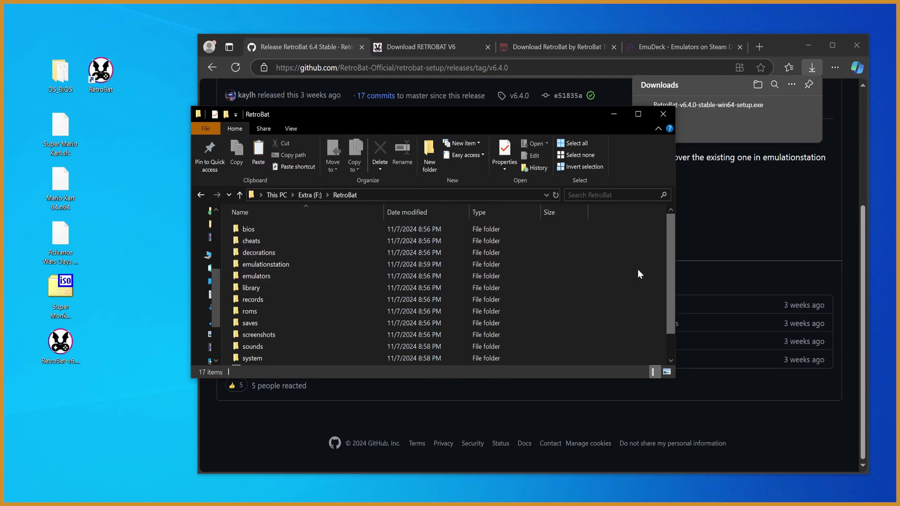
Step: In File Explorer, open the roms folder inside F:\RetroBat and enlarge the window to show more system folders
left_click(333, 312)
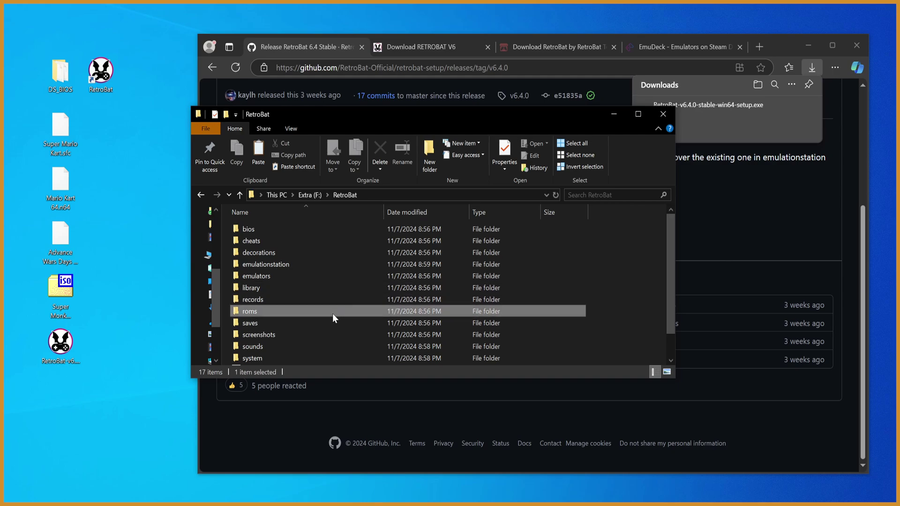
double_click(266, 313)
scroll(385, 293, "down", 20)
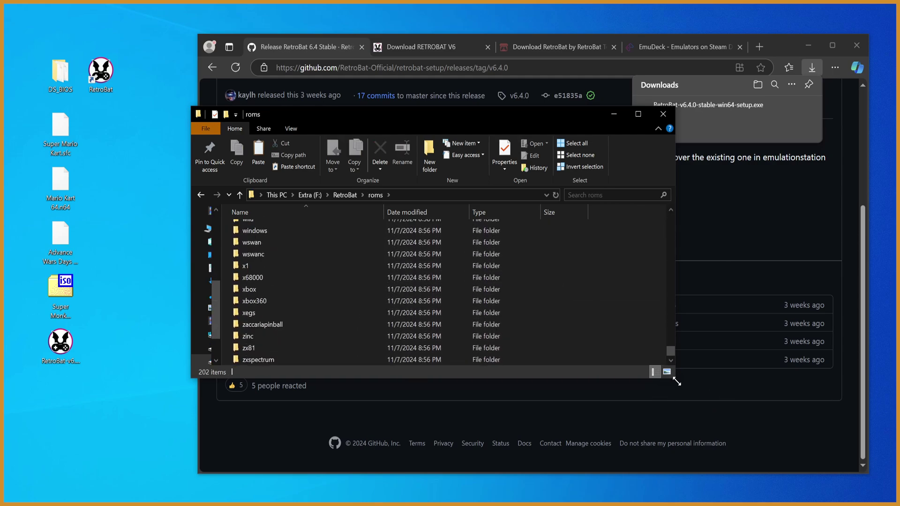
left_click_drag(677, 382, 741, 446)
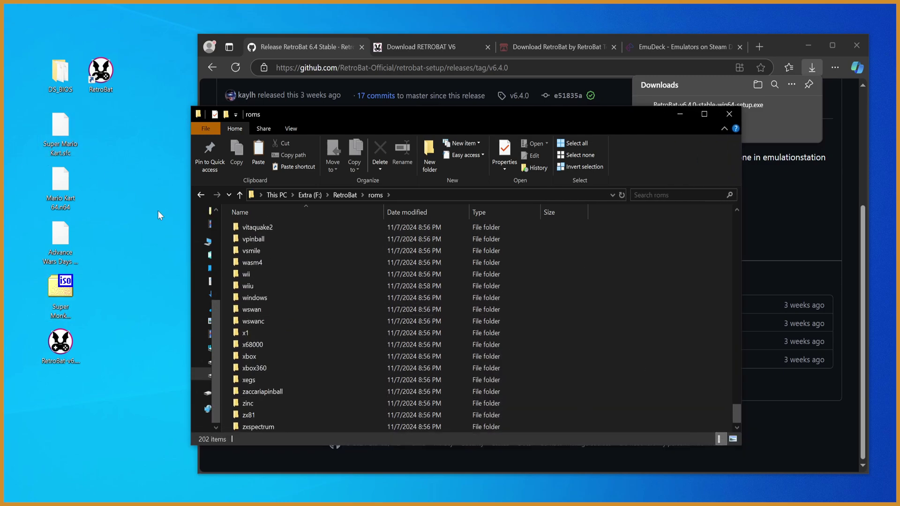
Step: Copy Super Mario Kart.sfc from the desktop into the snes folder under roms
scroll(342, 307, "up", 1)
scroll(343, 302, "up", 4)
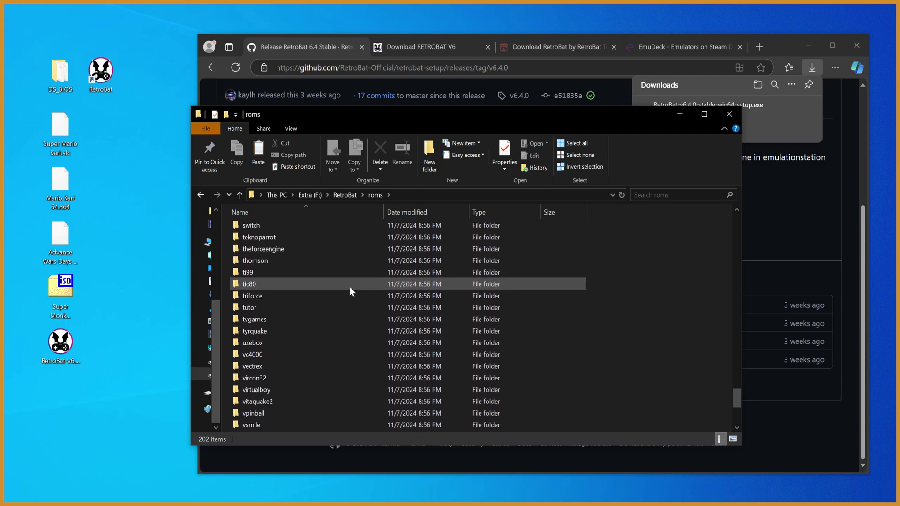
scroll(314, 281, "up", 6)
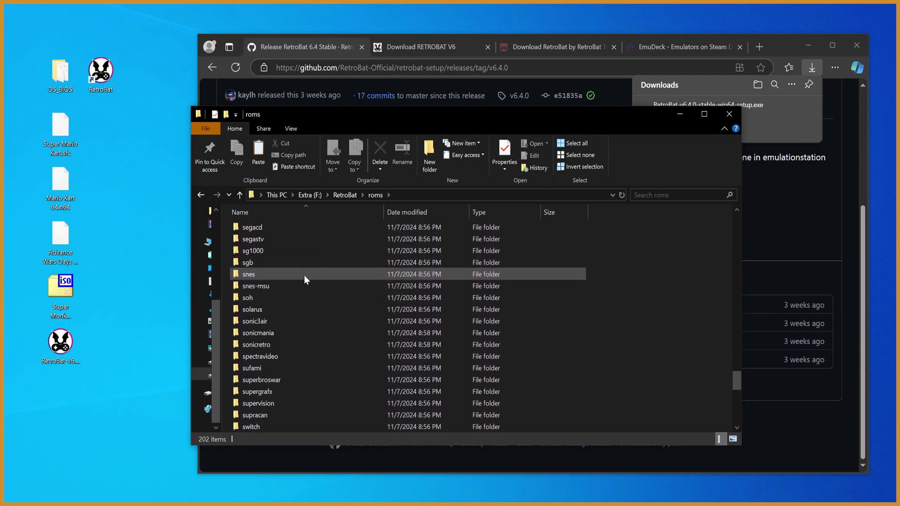
double_click(303, 275)
left_click_drag(67, 128, 407, 275)
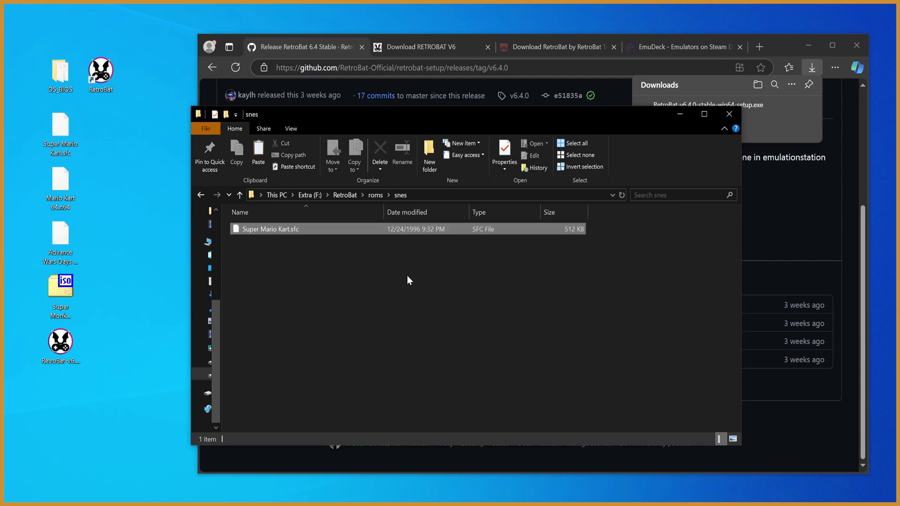
Step: Return to the roms folder and copy Mario Kart 64.n64 from the desktop into its n64 folder
left_click(375, 195)
scroll(351, 331, "up", 2)
scroll(350, 317, "up", 12)
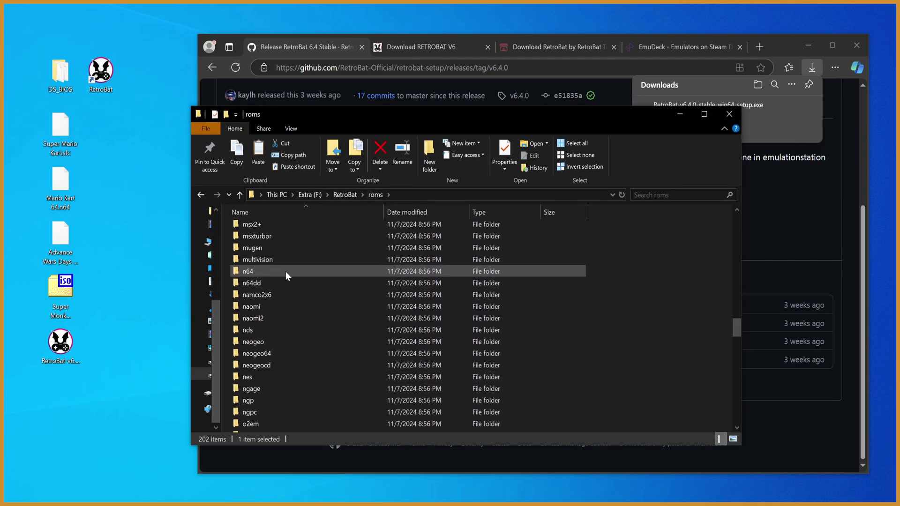
double_click(285, 271)
left_click_drag(65, 188, 375, 267)
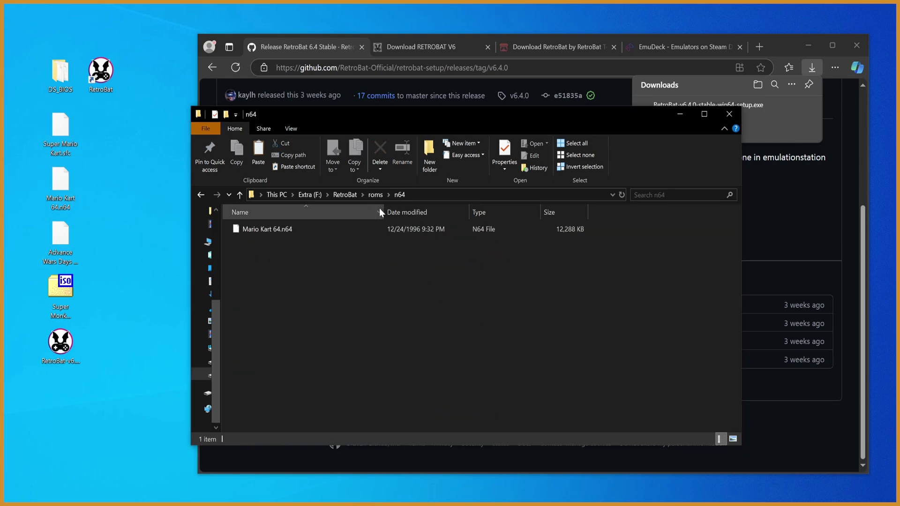
Step: Return to the roms folder and copy the Advance Wars game file from the desktop into its nds folder
left_click(375, 194)
scroll(344, 337, "down", 4)
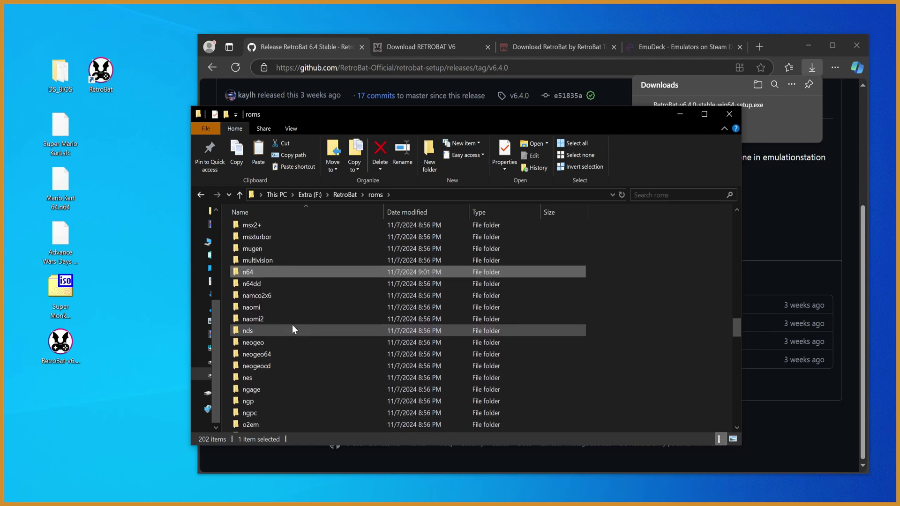
double_click(292, 329)
left_click_drag(60, 237, 471, 291)
Step: Go back to the roms folder and copy Super Monkey Ball.iso from the desktop into the gamecube folder
left_click(376, 194)
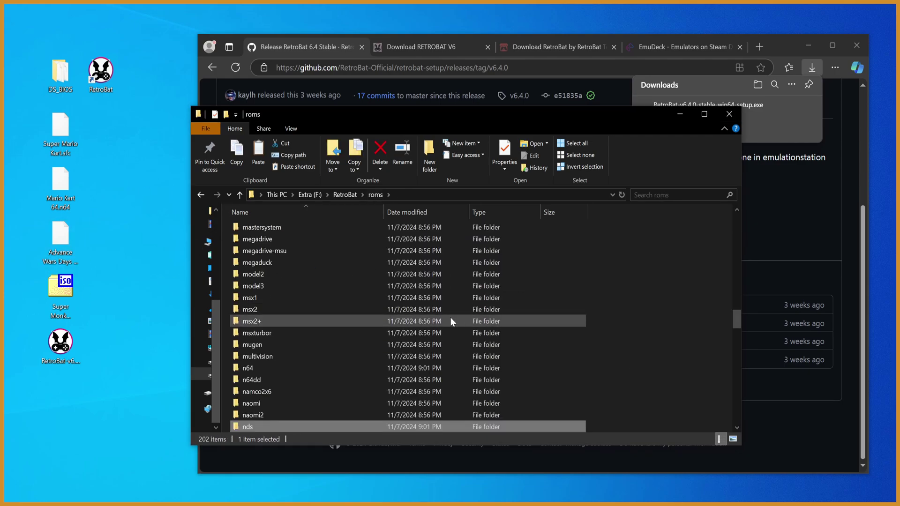
scroll(442, 327, "up", 5)
scroll(443, 329, "up", 2)
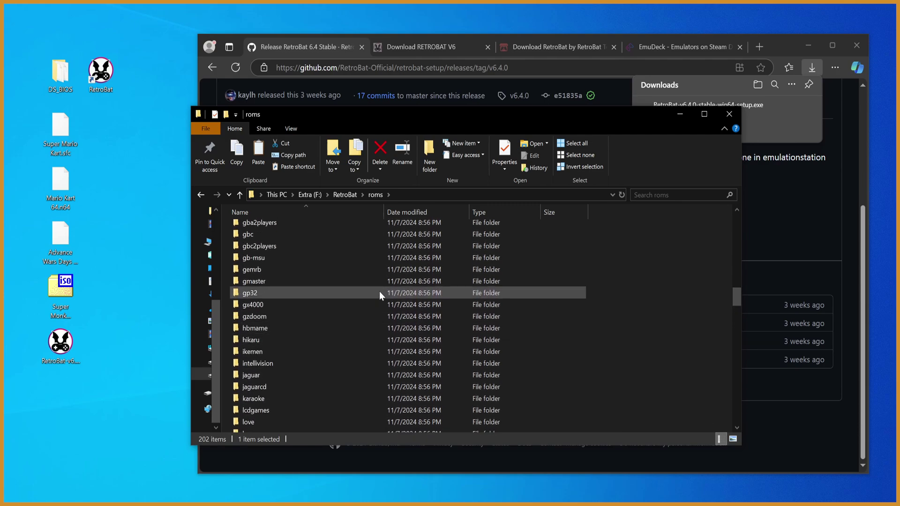
scroll(389, 277, "up", 2)
scroll(393, 266, "up", 4)
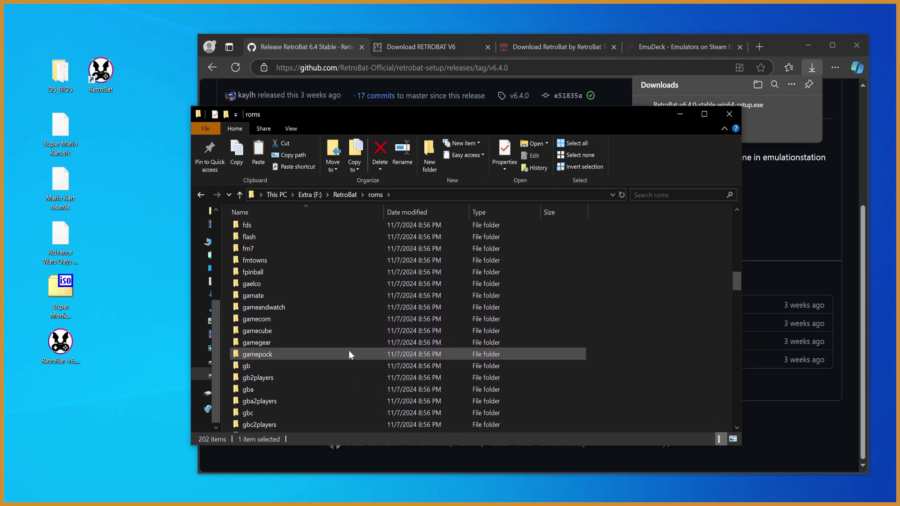
double_click(347, 331)
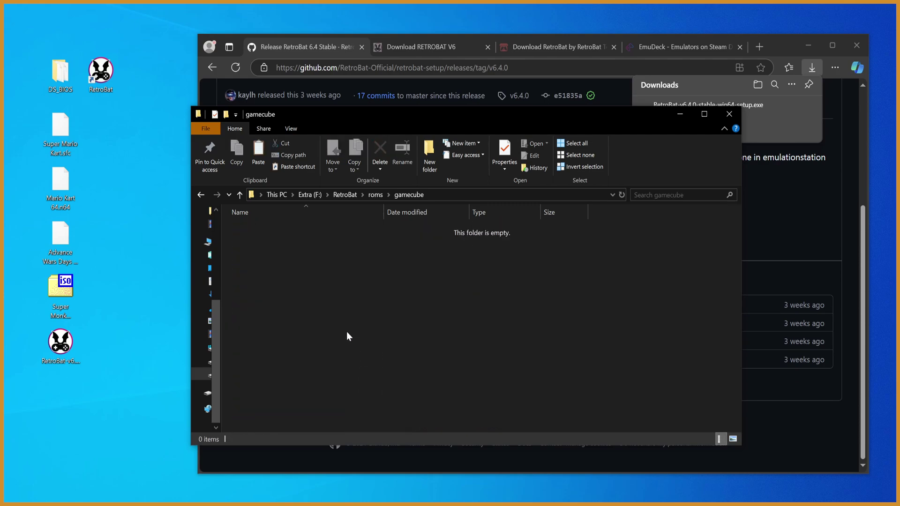
left_click(71, 300)
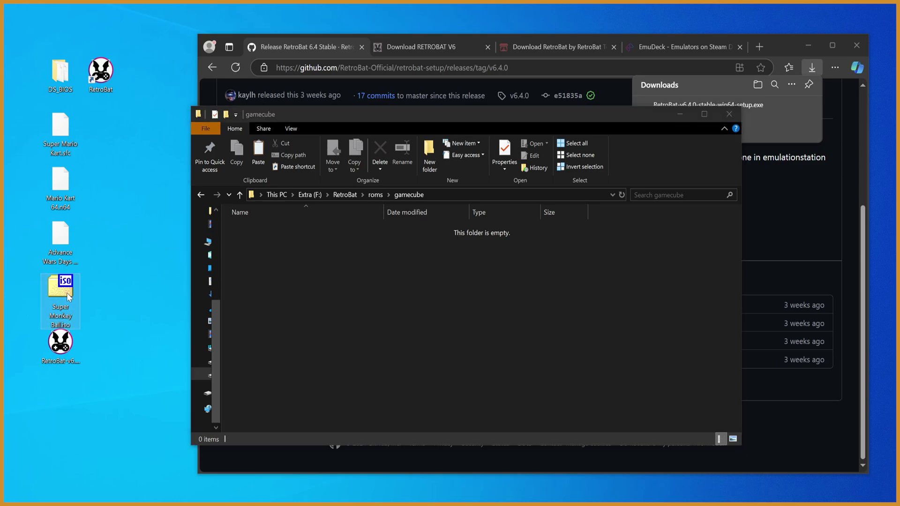
left_click_drag(69, 298, 499, 277)
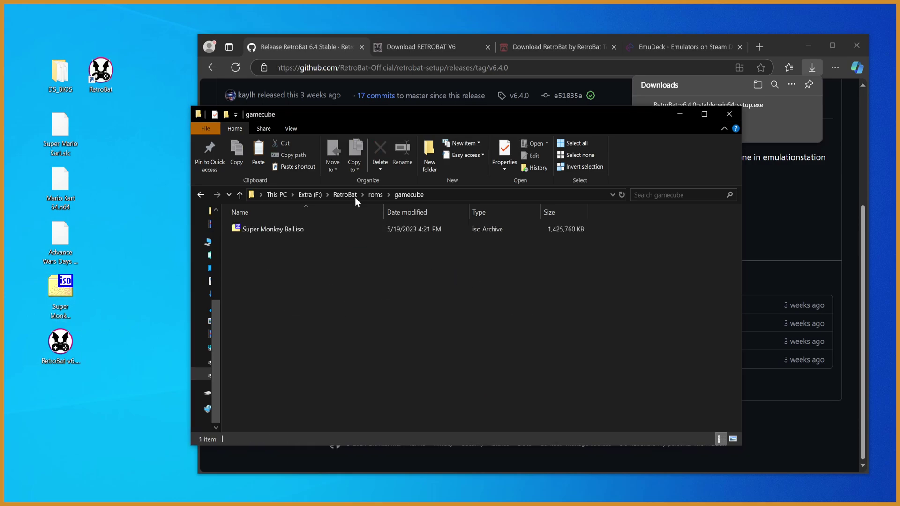
Step: Go back up to the main RetroBat folder and launch BatGui.exe
left_click(373, 195)
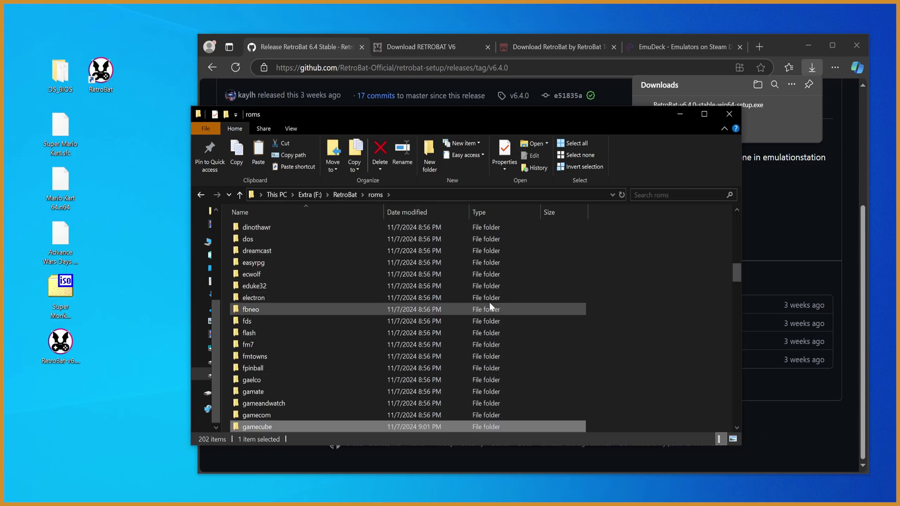
scroll(489, 281, "up", 15)
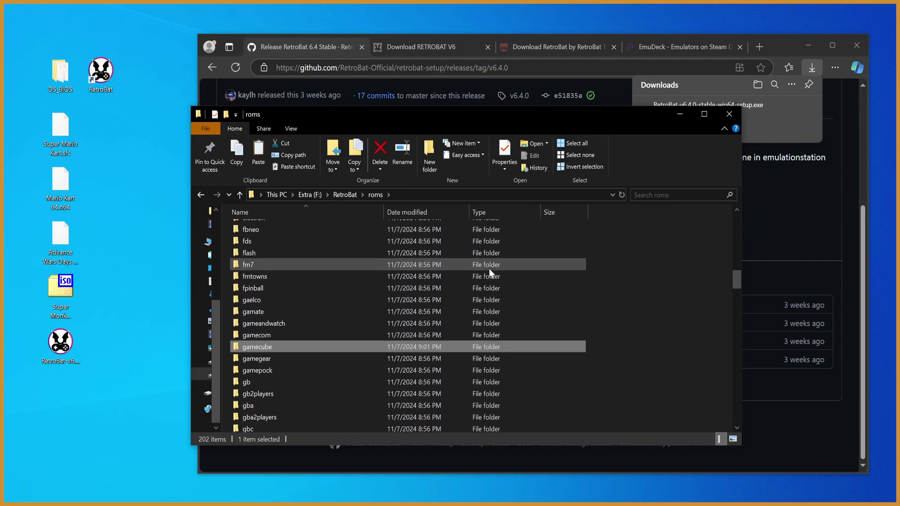
left_click(345, 195)
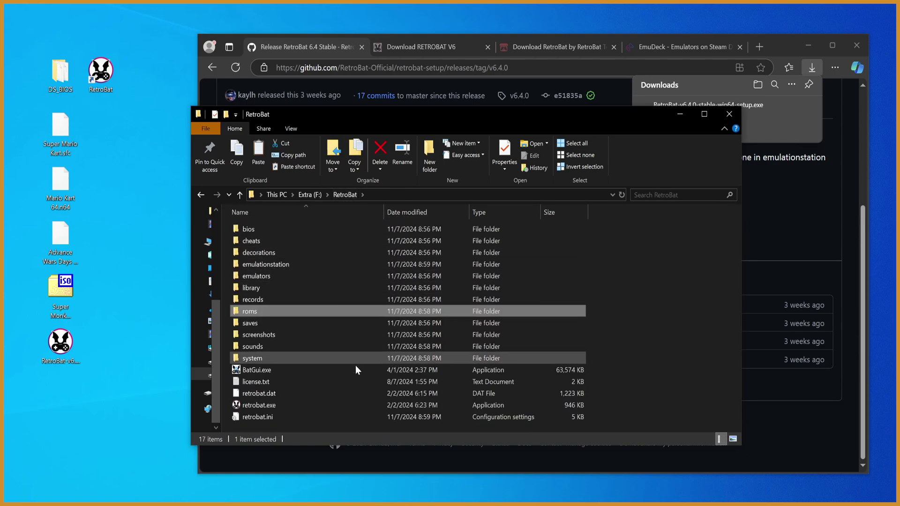
left_click(268, 370)
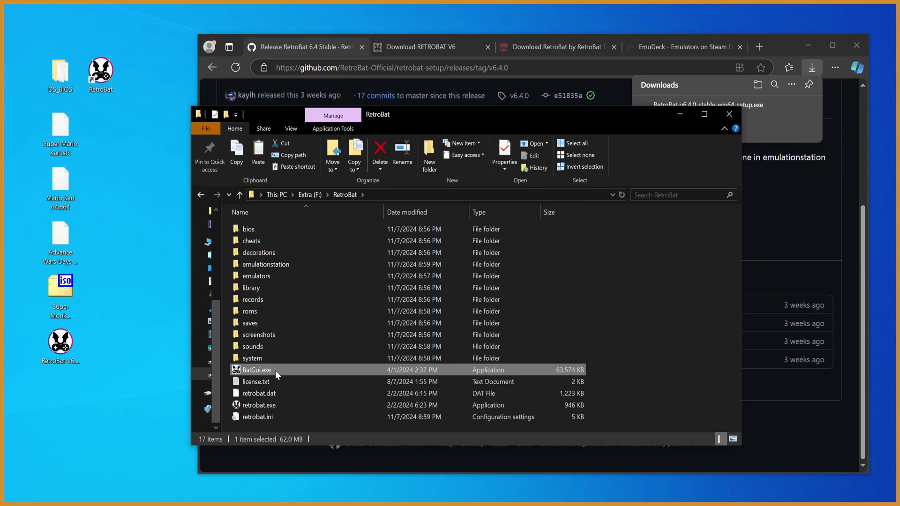
double_click(274, 370)
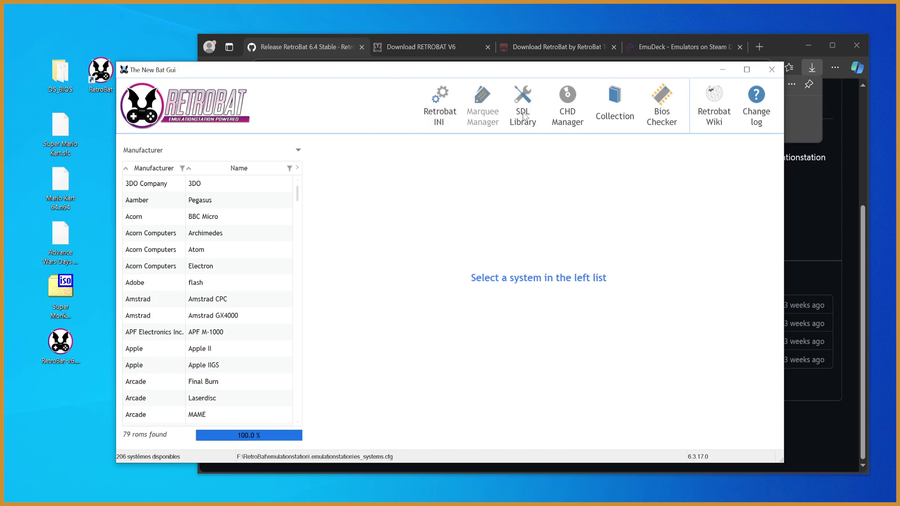
Step: Open the Bios Checker, look up the BIOS files needed for Nintendo DS, and close the checker
left_click(656, 106)
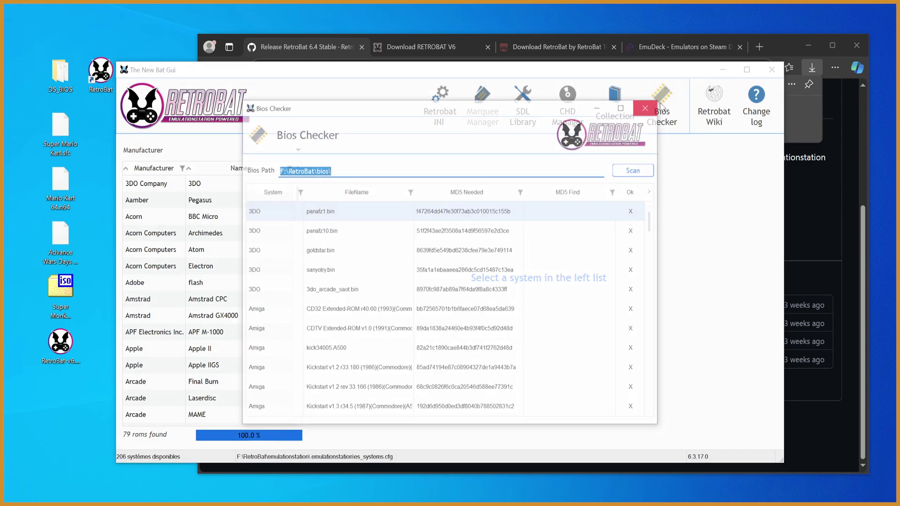
left_click_drag(652, 218, 655, 340)
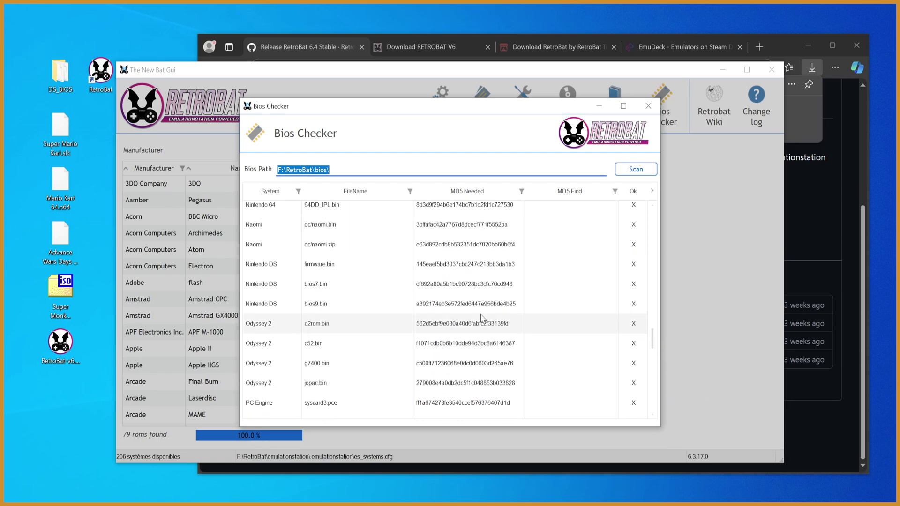
left_click(352, 268)
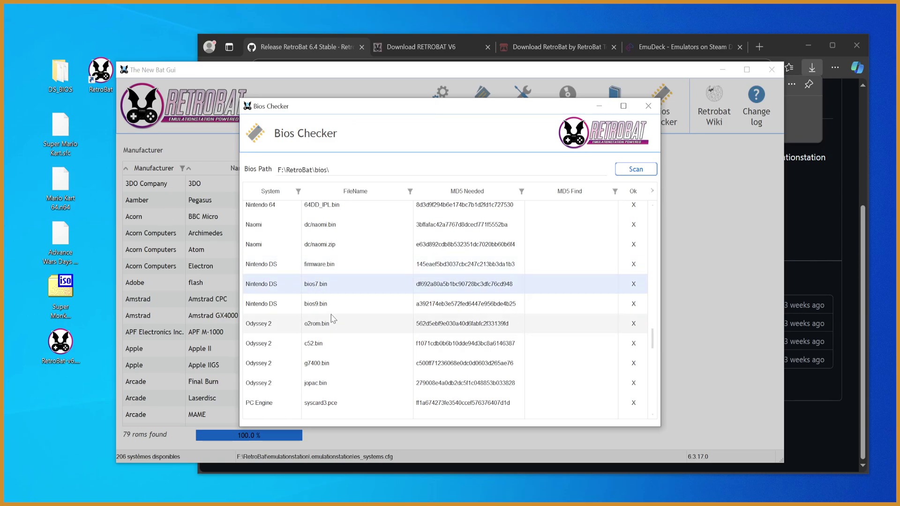
left_click(648, 106)
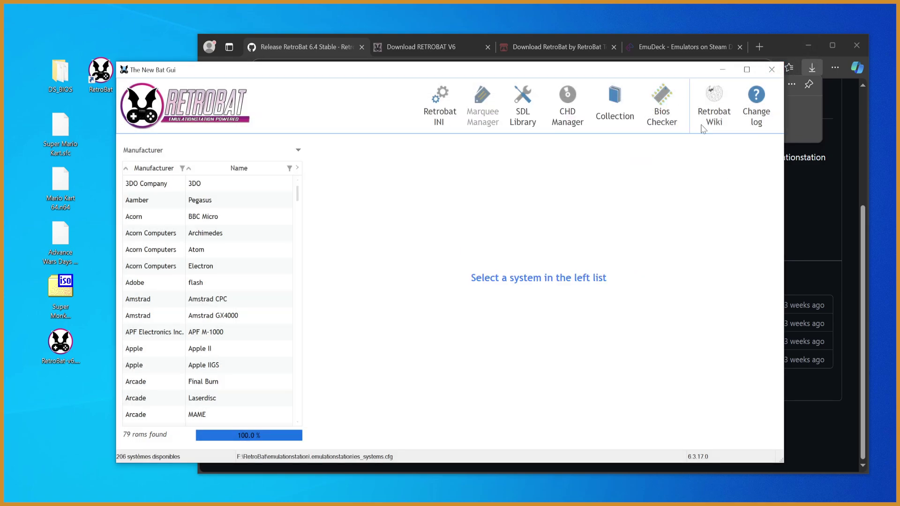
left_click(107, 80)
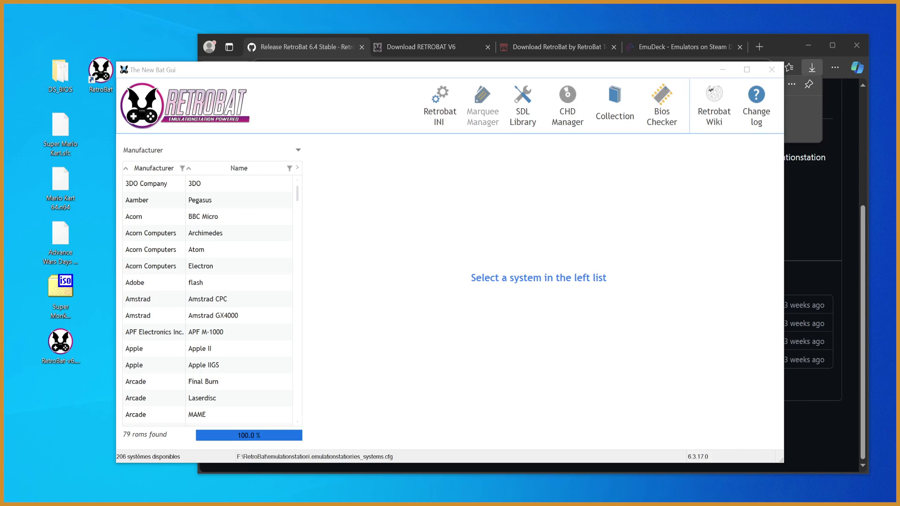
left_click(762, 59)
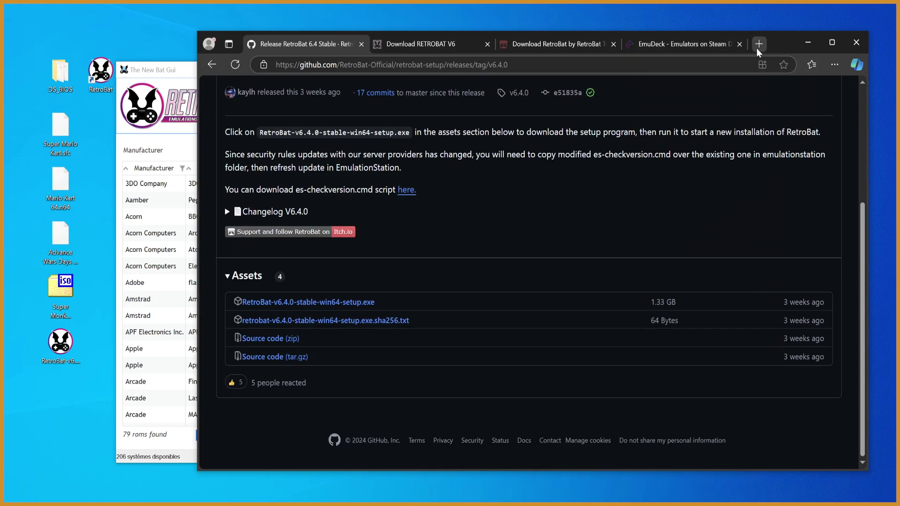
left_click(758, 49)
type("https://wiki.retrobat.org/")
key("Return")
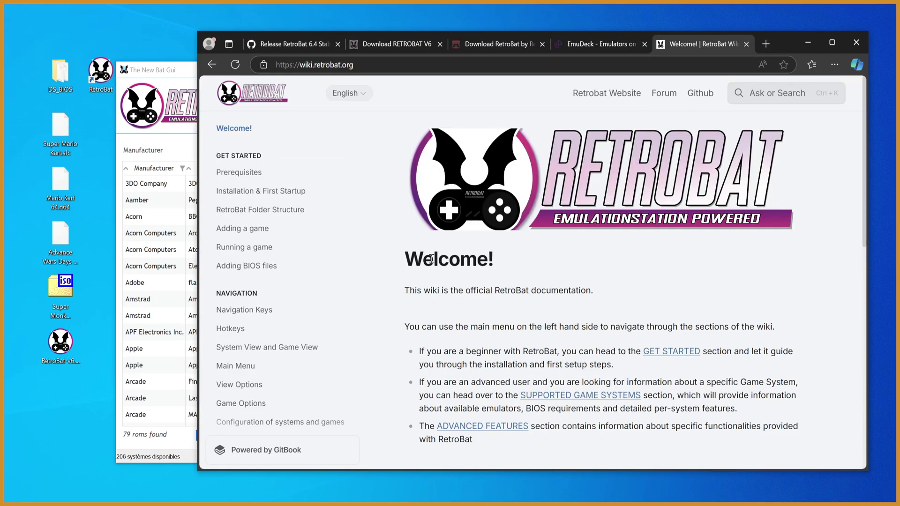
Step: Search the RetroBat wiki for "nintendo ds" and open the Nintendo DS page at its Information section
mouse_move(364, 227)
left_mouse_down()
mouse_move(366, 381)
mouse_move(365, 221)
left_mouse_up()
left_click(769, 94)
type("nintendo ds")
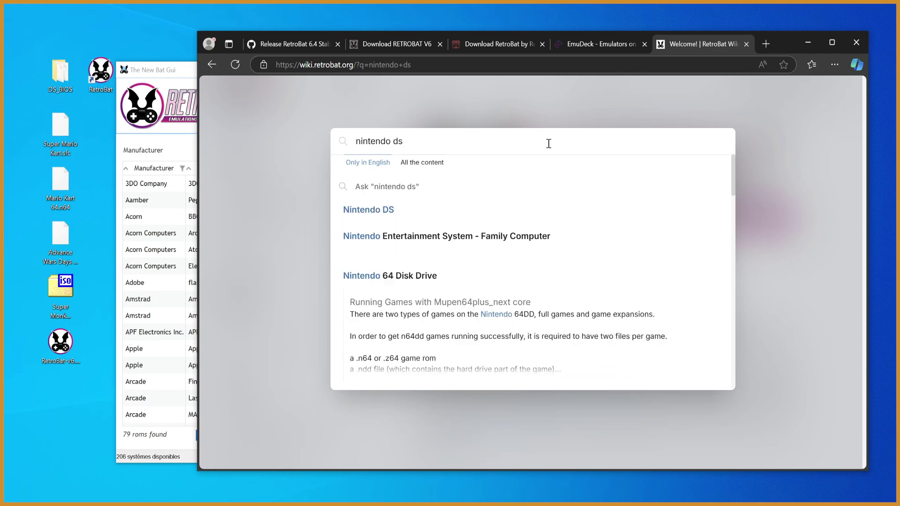
left_click(391, 216)
scroll(537, 212, "down", 4)
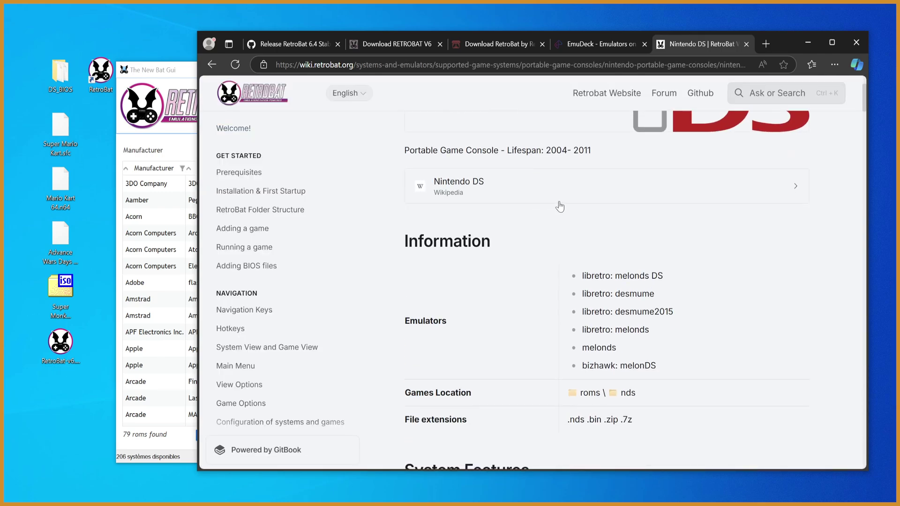
Step: Examine the emulators, games location and supported file extensions given for Nintendo DS
left_click_drag(418, 250, 490, 291)
left_click(482, 288)
scroll(456, 257, "down", 1)
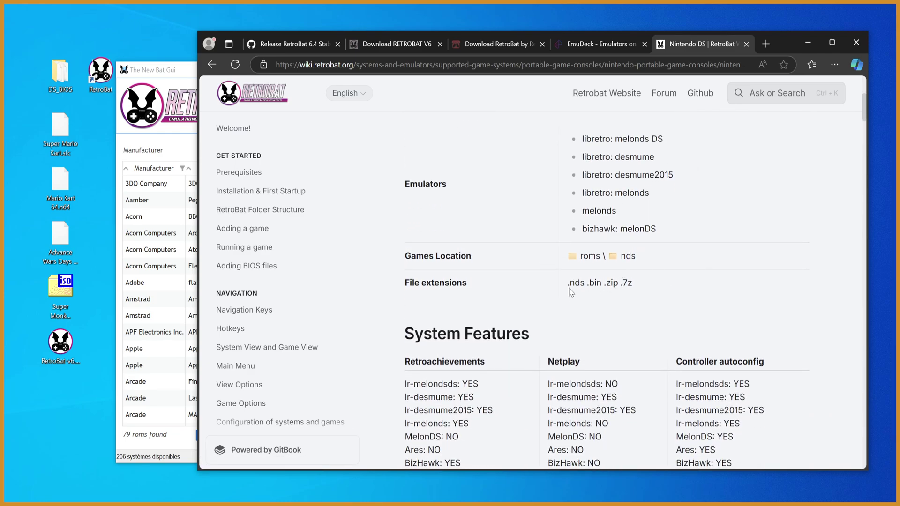
left_click_drag(572, 283, 645, 287)
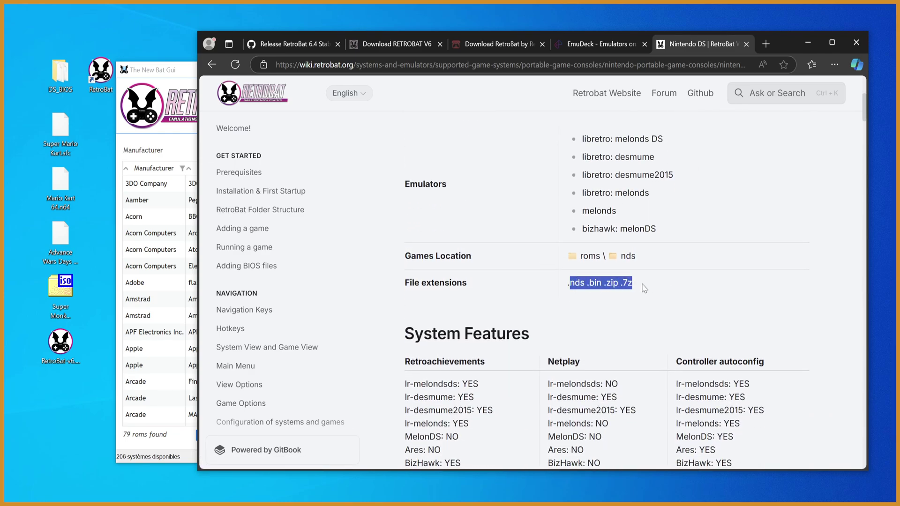
left_click(612, 286)
left_click_drag(568, 283, 634, 284)
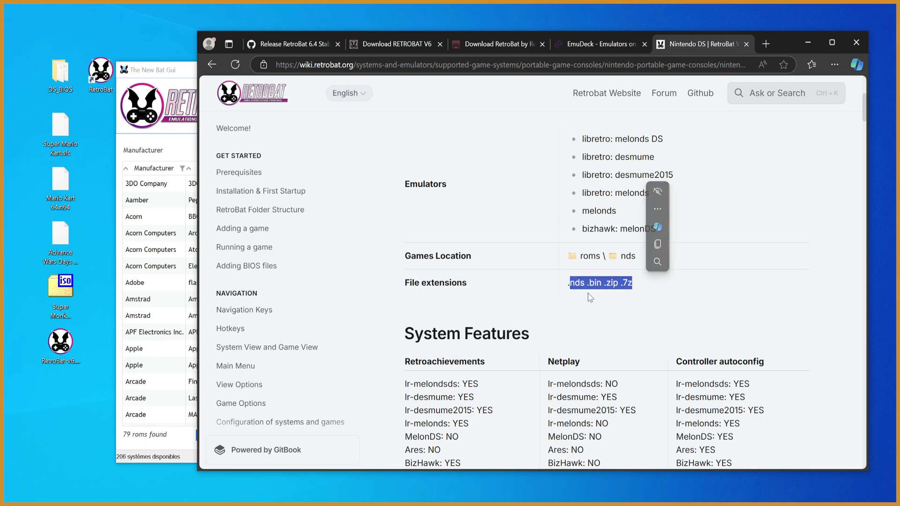
Step: Review the BIOS table on the Nintendo DS page for the required files and their target folder
scroll(587, 296, "down", 2)
scroll(588, 296, "down", 6)
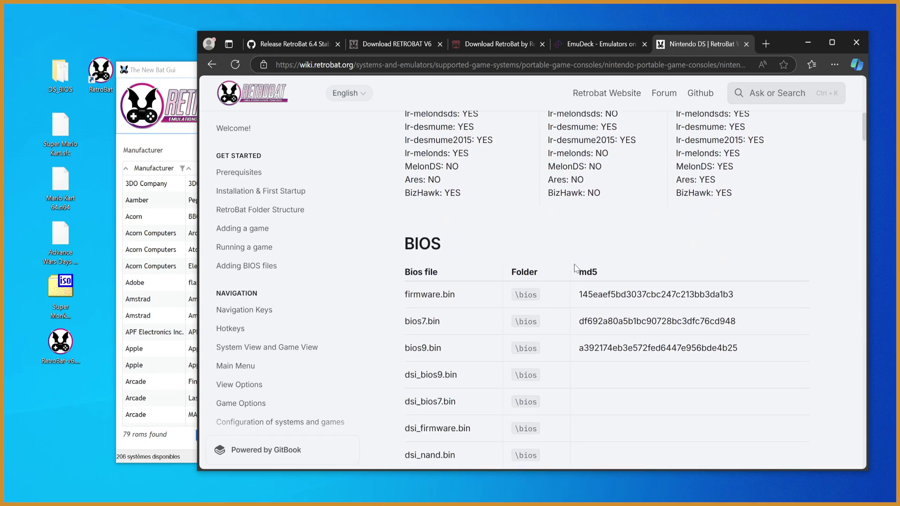
scroll(469, 215, "up", 1)
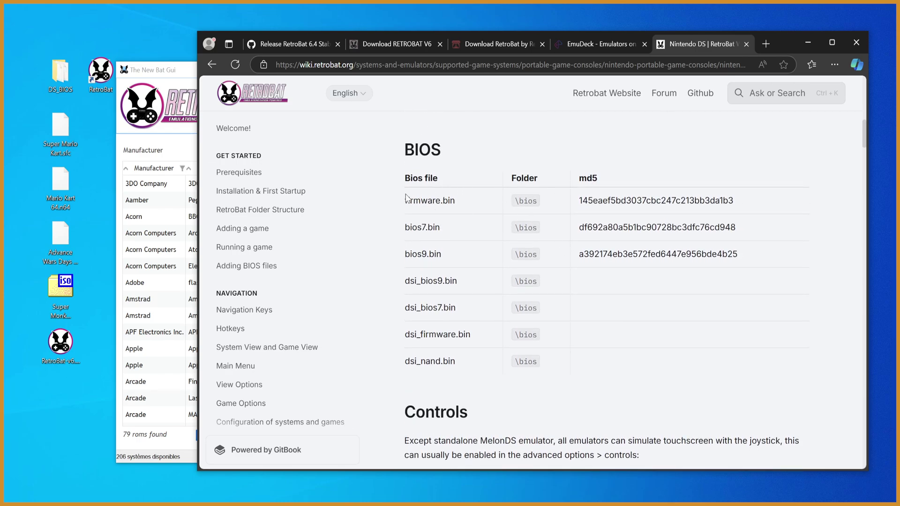
left_click_drag(406, 197, 587, 378)
left_click(588, 377)
Step: Open the DS_BIOS folder from the desktop and narrow its window beside the wiki's BIOS table
left_click(55, 75)
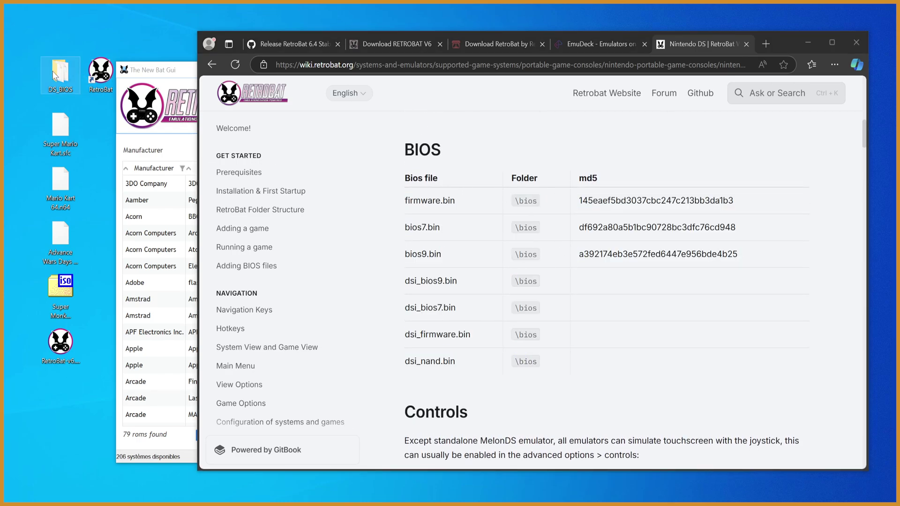
double_click(55, 75)
left_click_drag(426, 135, 239, 90)
left_click_drag(562, 135, 329, 136)
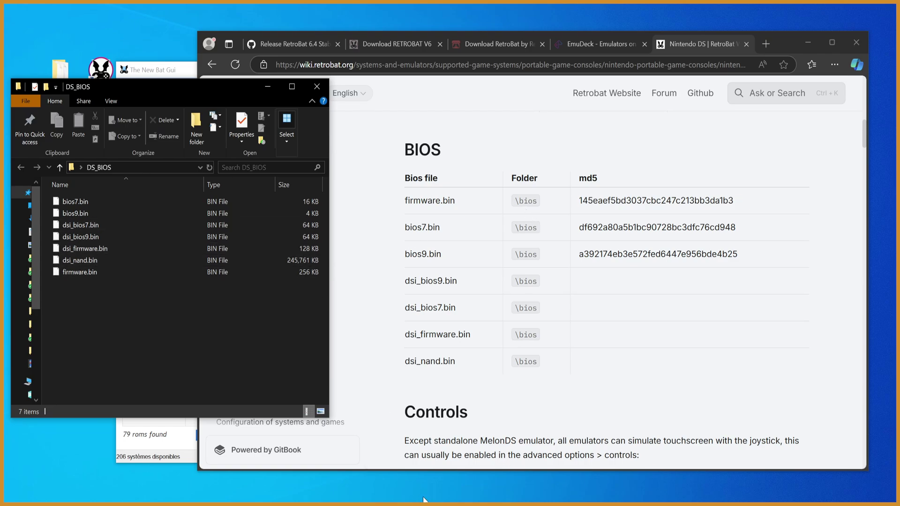
Step: Bring the RetroBat folder window forward, move it beside the DS_BIOS window and open its bios folder
mouse_move(425, 497)
left_click(392, 464)
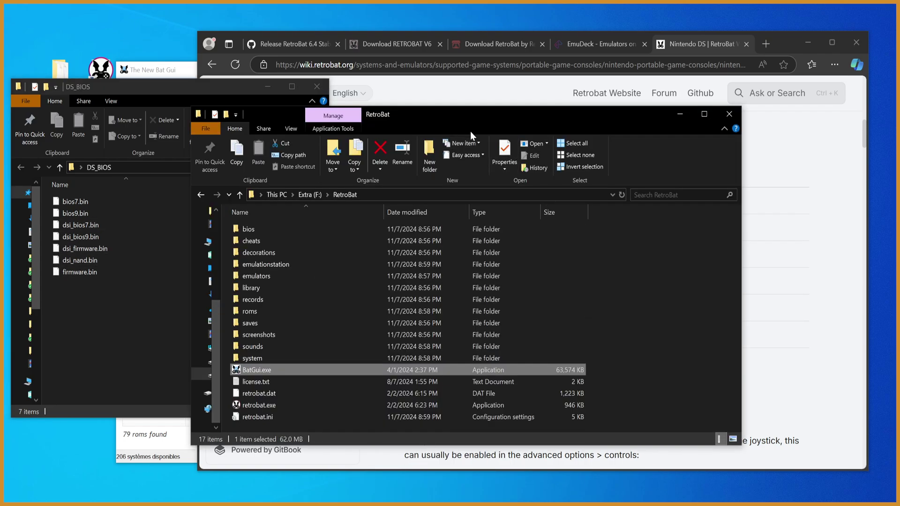
left_click_drag(471, 133, 622, 154)
double_click(462, 249)
left_click_drag(888, 304, 875, 359)
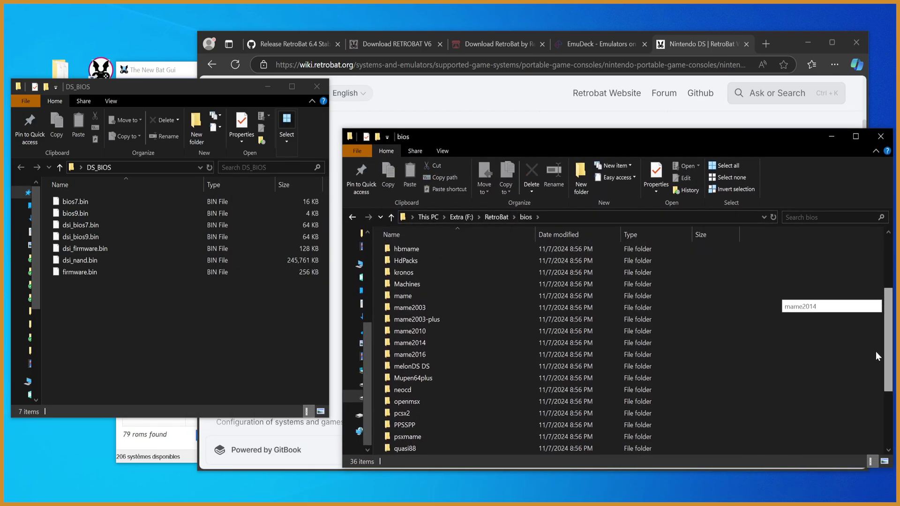
scroll(875, 346, "up", 2)
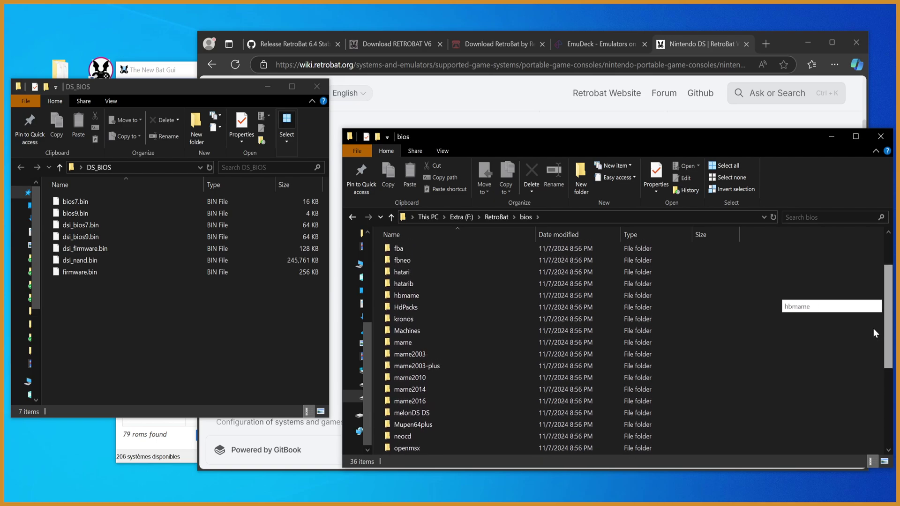
left_click_drag(873, 328, 873, 335)
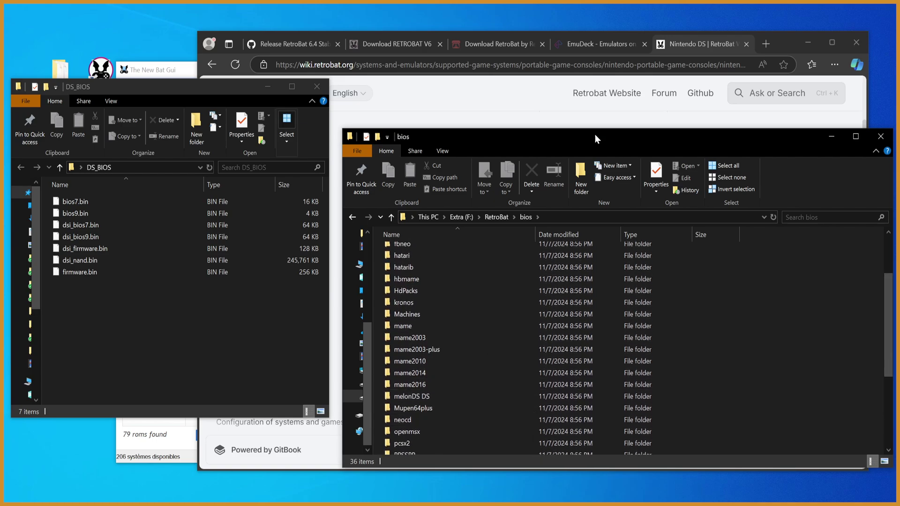
Step: Copy all the BIN files from DS_BIOS into F:\RetroBat\bios and check them in the file list
left_click_drag(595, 134, 544, 118)
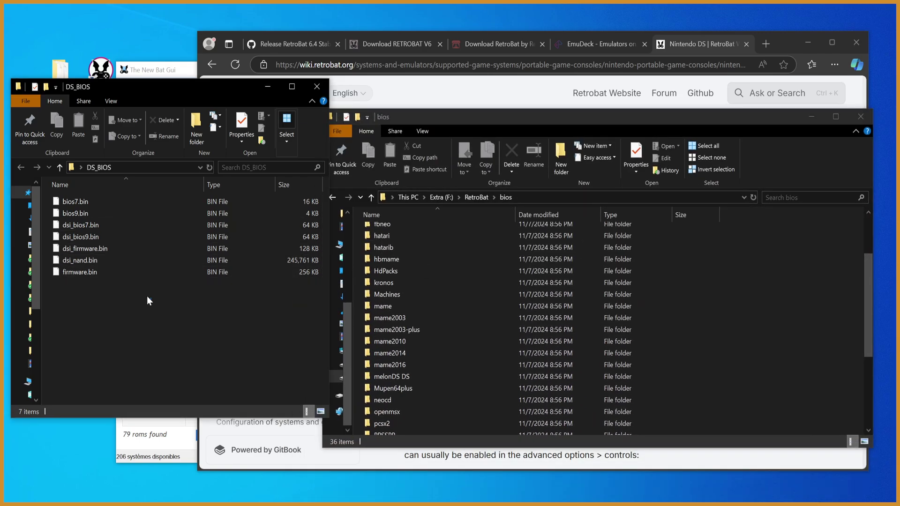
left_click_drag(145, 288, 761, 314)
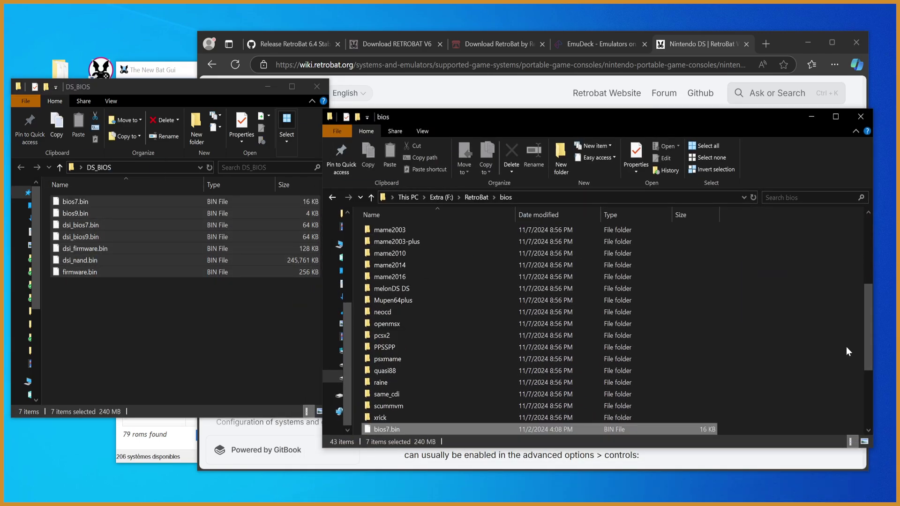
left_click_drag(869, 328, 858, 406)
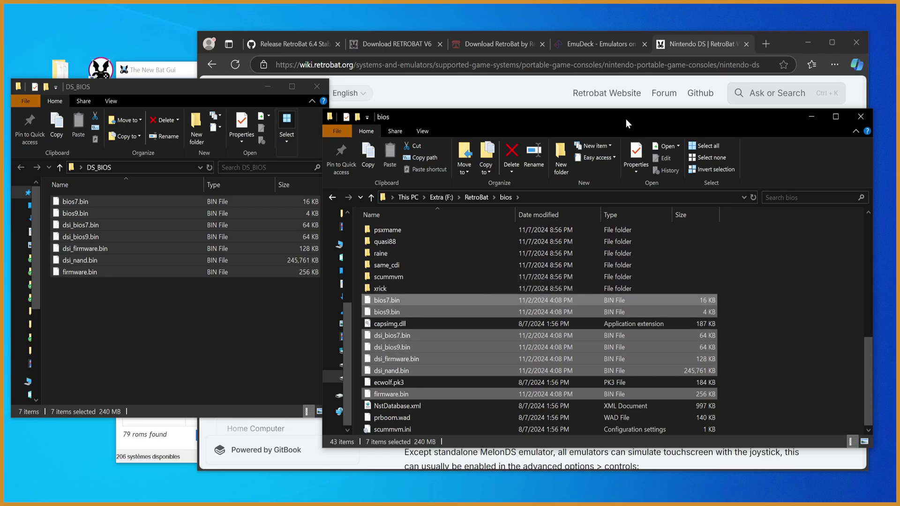
Step: Check the file names and target folders in the wiki's Nintendo DS BIOS table against the copied BIN files
left_click(495, 100)
left_click_drag(515, 212, 549, 216)
left_click(536, 223)
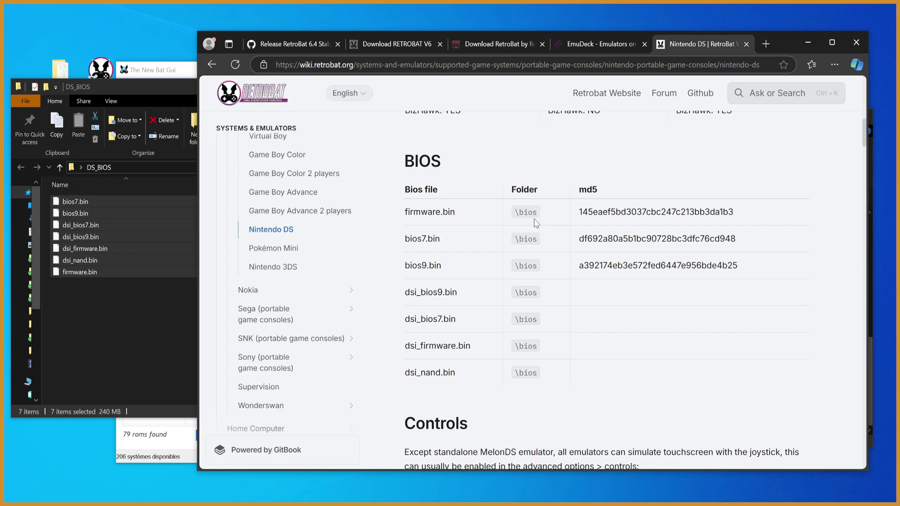
Step: Close the DS_BIOS and bios folder windows and bring The New Bat Gui to the front
left_click(138, 337)
left_click(320, 86)
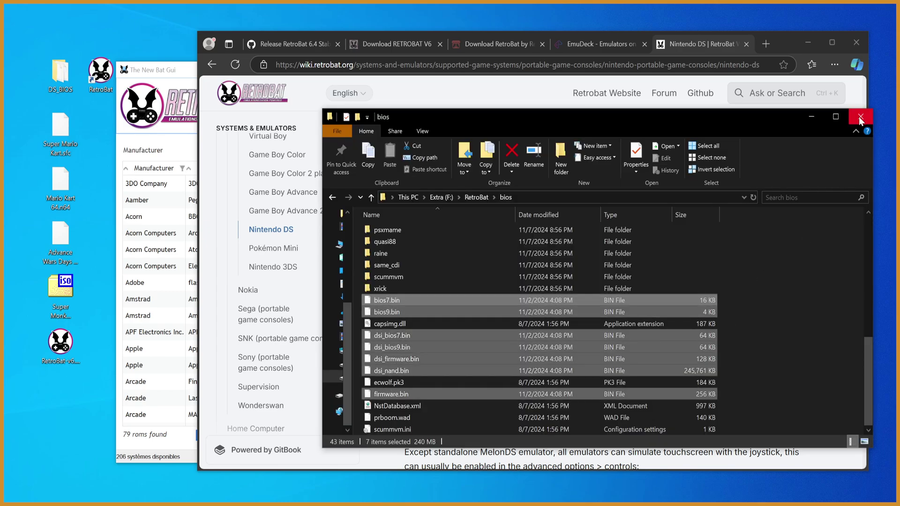
left_click(861, 117)
left_click(740, 501)
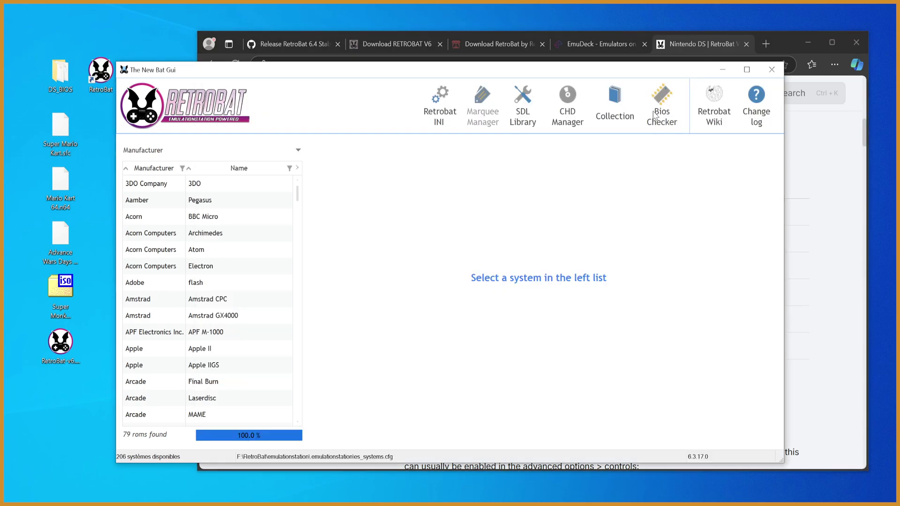
Step: Examine the Nintendo DS entries in the Bios Checker, and close both the checker and The New Bat Gui
left_click(652, 129)
scroll(659, 222, "down", 2)
scroll(663, 237, "up", 2)
left_click(651, 216)
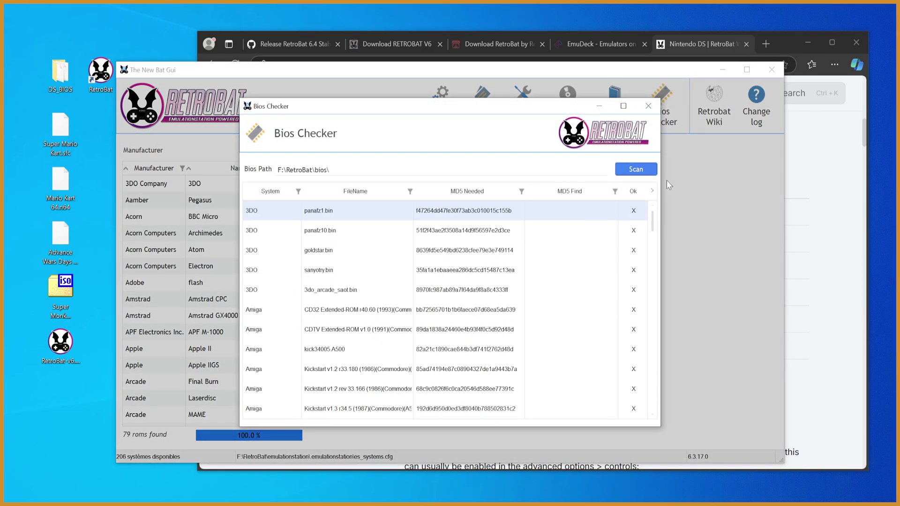
left_click_drag(650, 217, 657, 346)
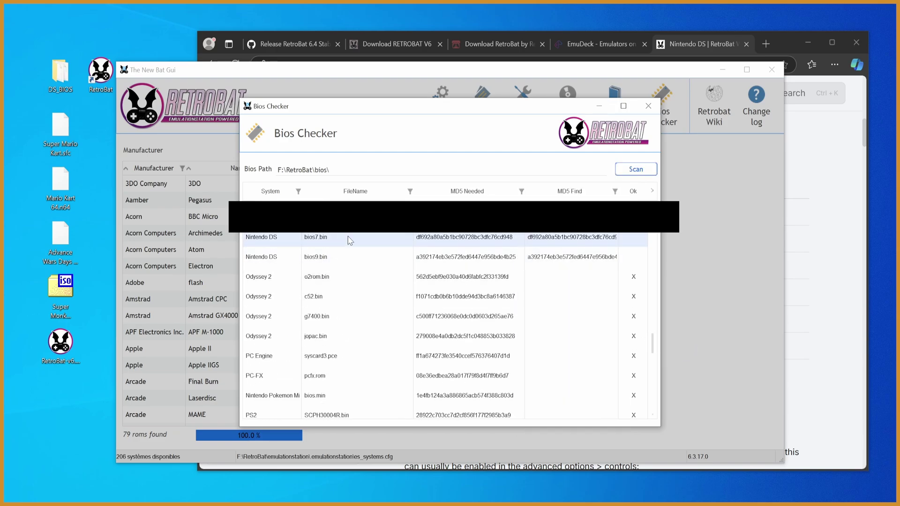
left_click(649, 107)
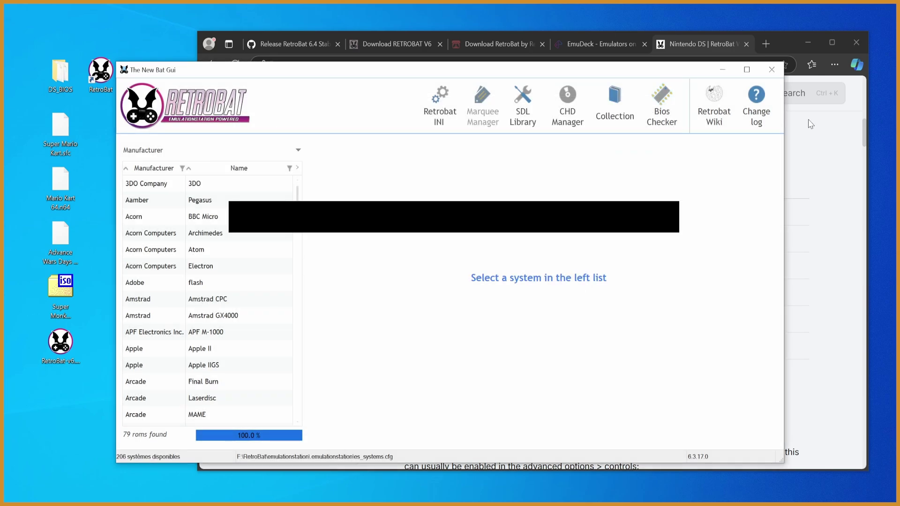
left_click(772, 70)
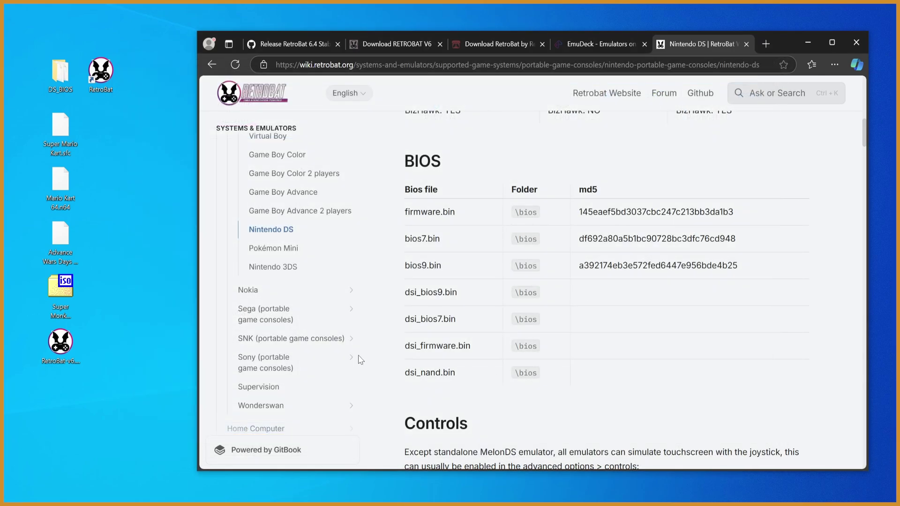
Step: Locate retrobat.exe in the RetroBat folder, close the folder window and start RetroBat
double_click(106, 88)
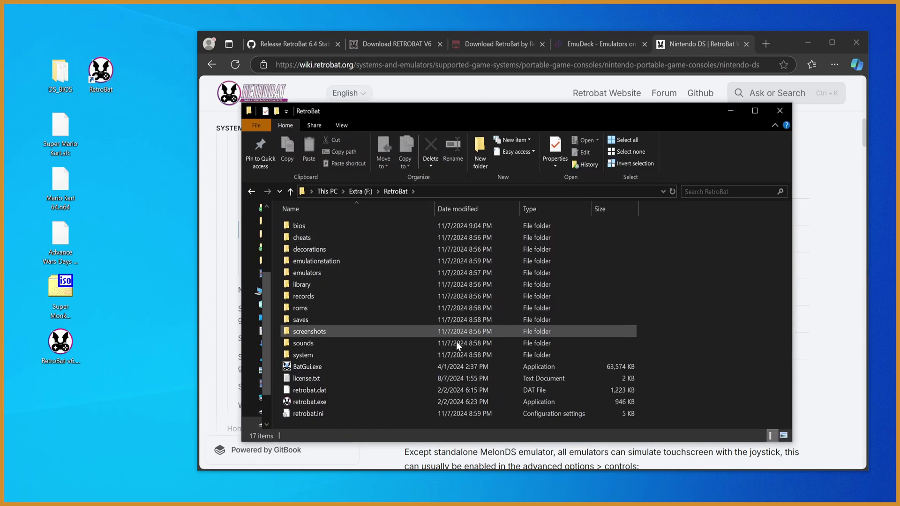
left_click(344, 403)
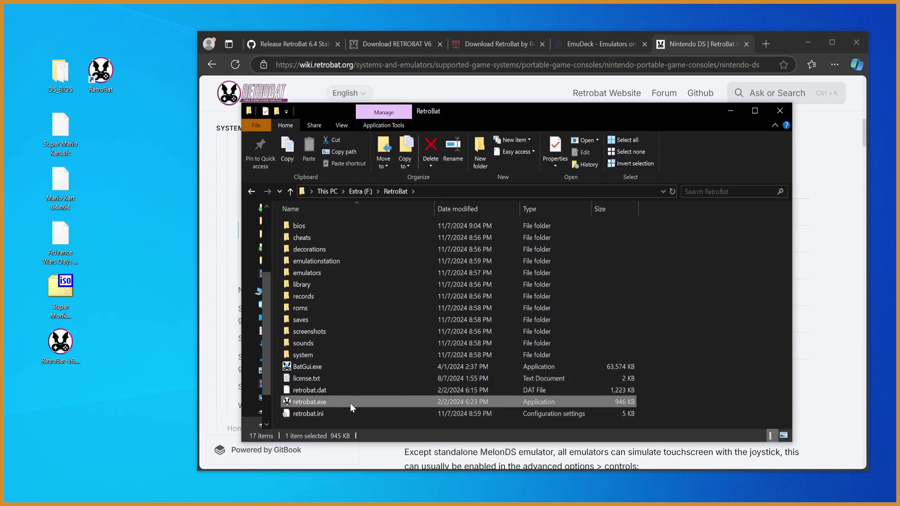
left_click(779, 111)
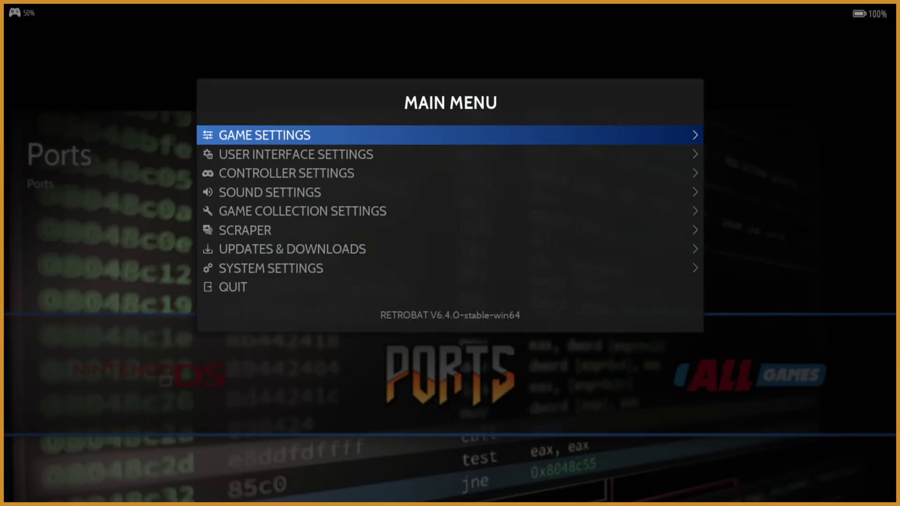
Step: Open the game settings from the main menu and return to the system carousel
key("Down")
key("Up")
key("Return")
key("Escape")
key("Escape")
Step: Browse the systems and collections in the carousel, ending on Nintendo DS
key("Right")
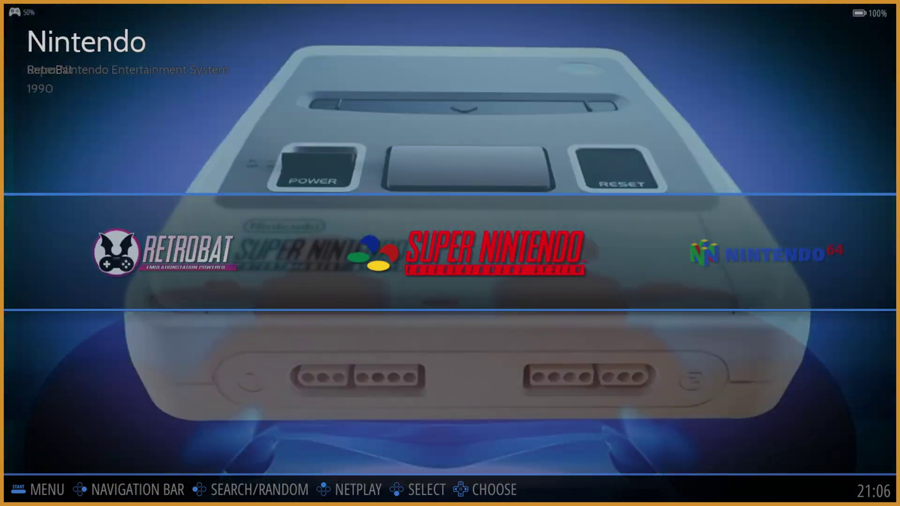
key("Right")
key("Right")
key("Right")
key("Right")
key("Right")
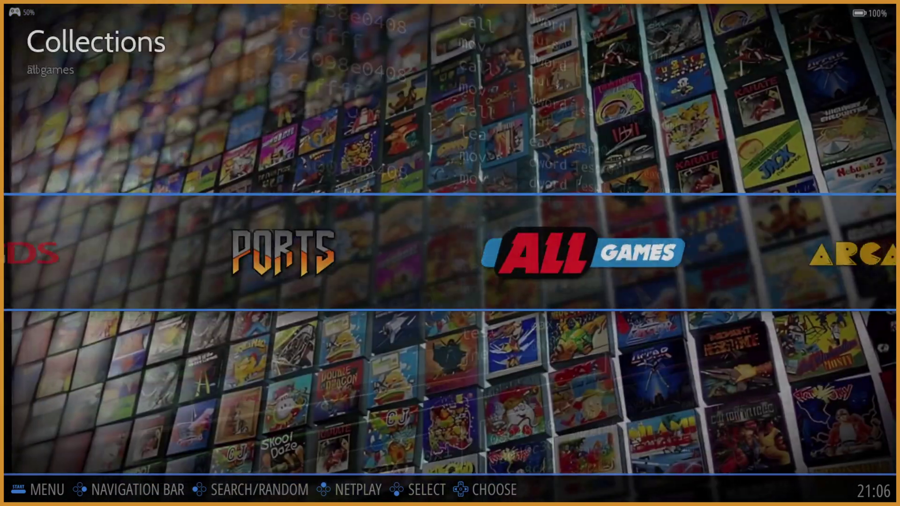
key("Right")
key("Right")
key("Right")
key("Right")
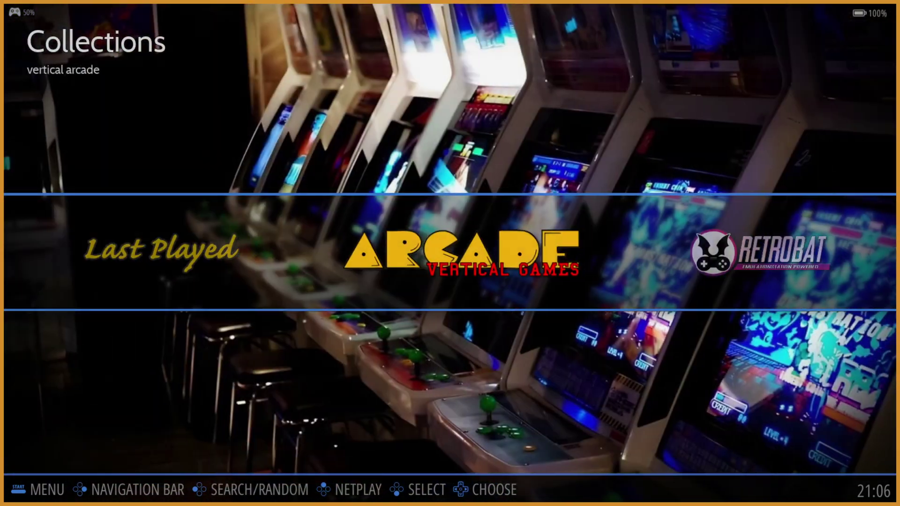
key("Right")
key("Right")
key("Right")
key("Right")
key("Right")
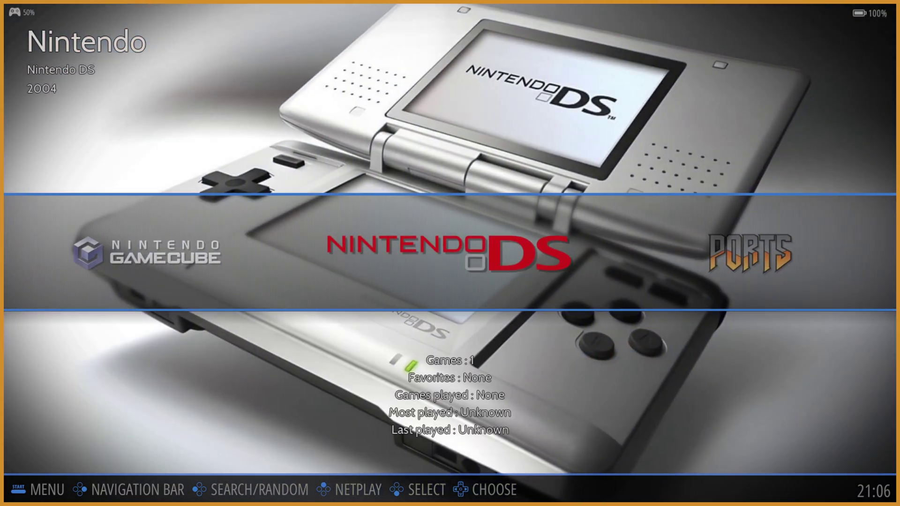
Step: Go back to the Super Nintendo system and launch Super Mario Kart
key("Left")
key("Left")
key("Left")
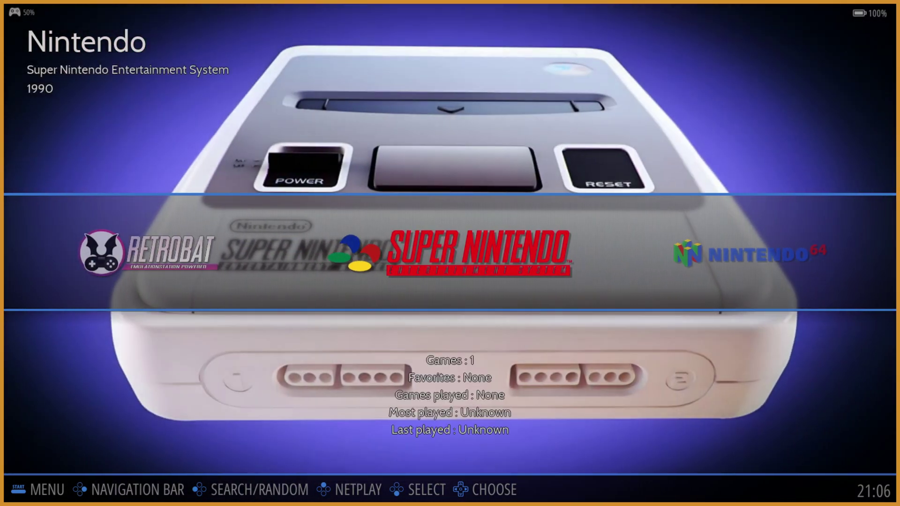
key("Return")
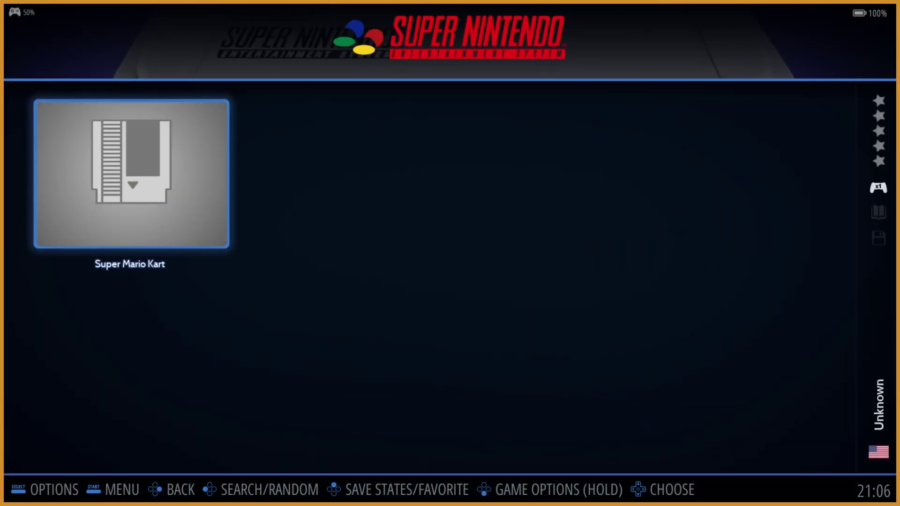
key("Return")
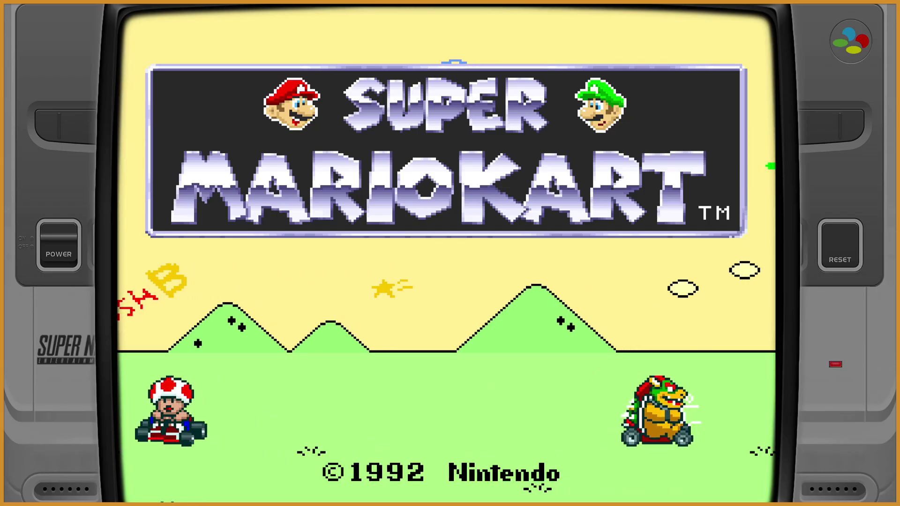
Step: Start a one-player time trial in Super Mario Kart with Donkey Kong Jr. as the driver
key("Return")
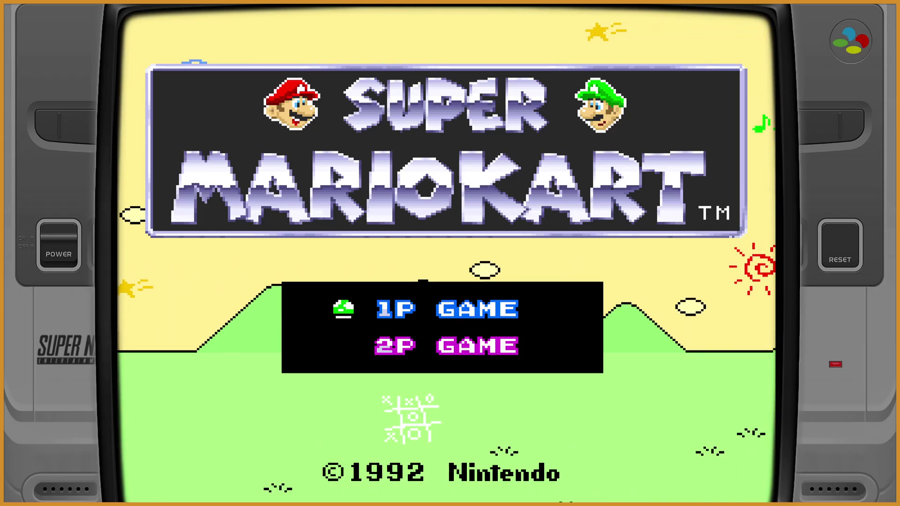
key("Return")
key("Down")
key("Return")
key("Return")
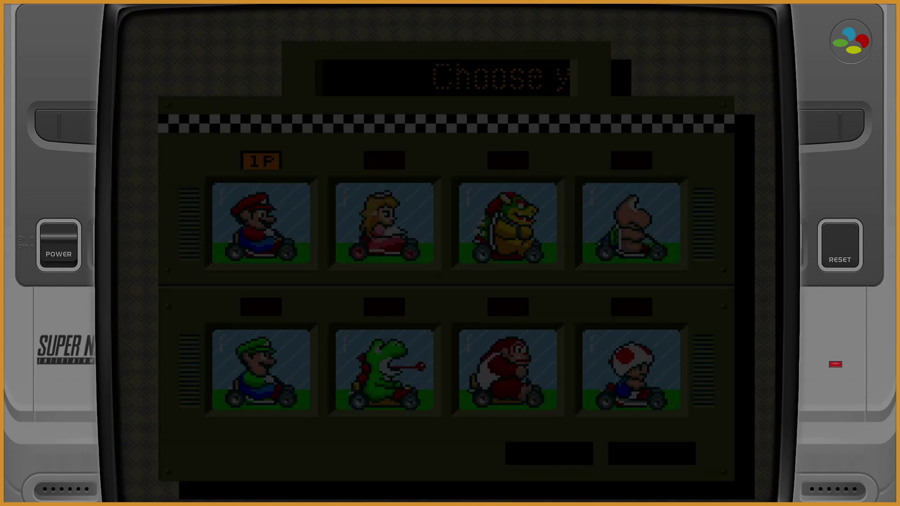
key("Right")
key("Right")
key("Down")
key("Return")
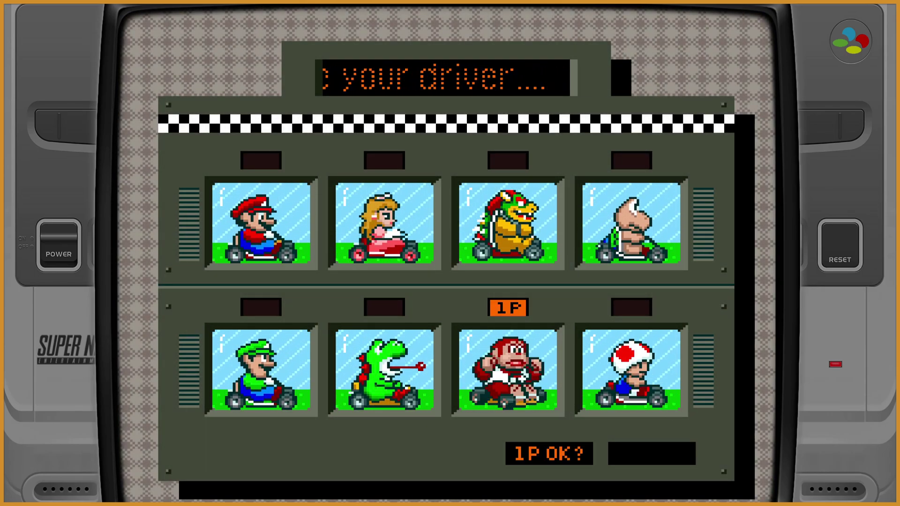
key("Return")
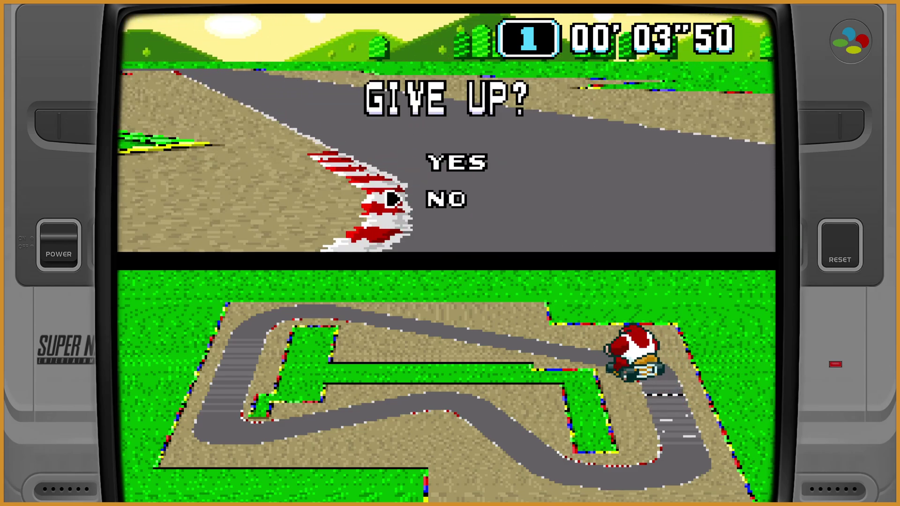
Step: Exit Super Mario Kart to the system carousel and open the game settings
key("Up")
key("Escape")
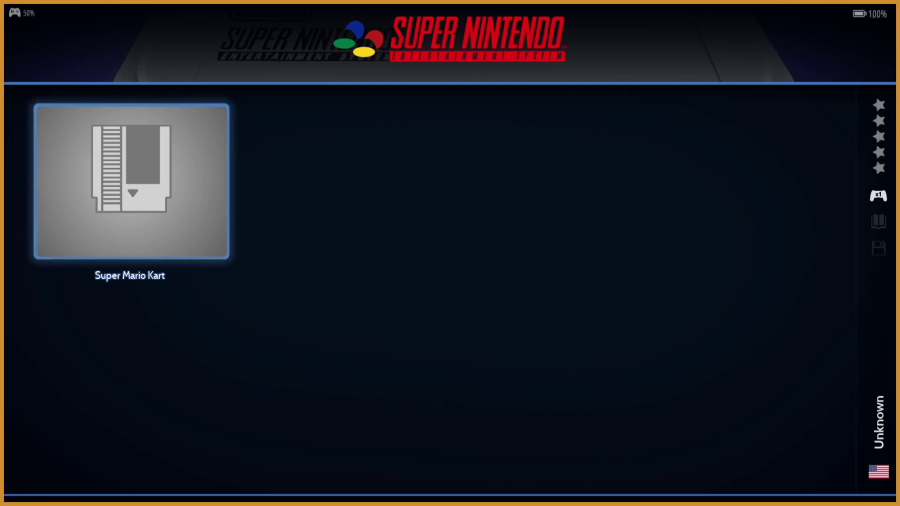
key("Escape")
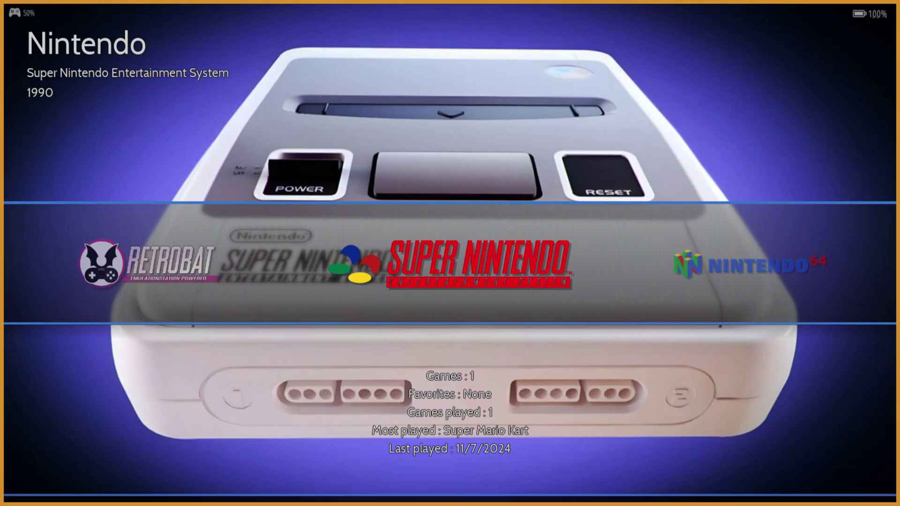
key("Escape")
key("Return")
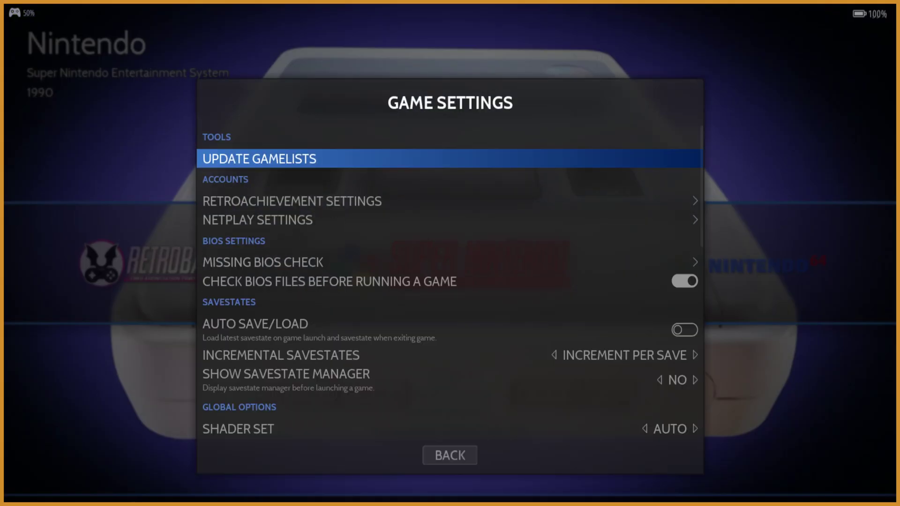
Step: Look through the available Decorations values under Global Options and set Decorations to NONE
key("Down")
key("Down")
key("Down")
key("Down")
key("Down")
key("Down")
key("Down")
key("Down")
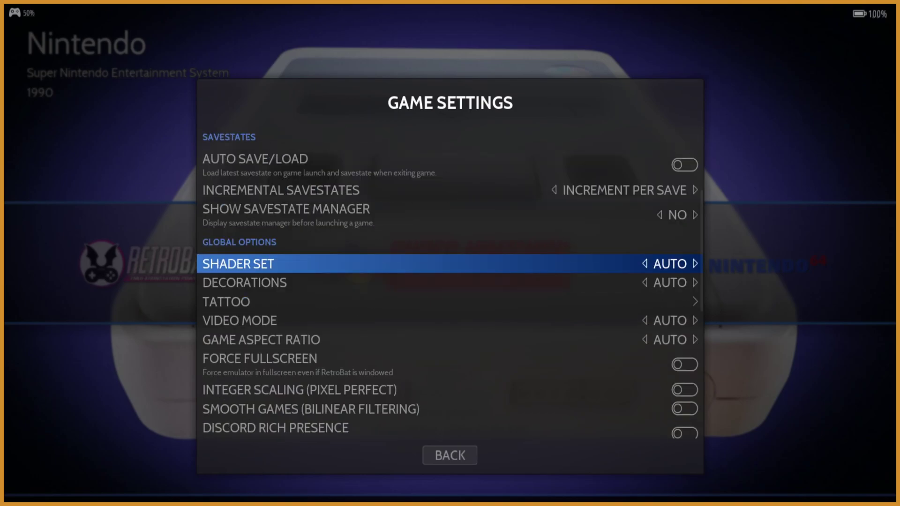
key("Down")
key("Down")
key("Down")
key("Up")
key("Up")
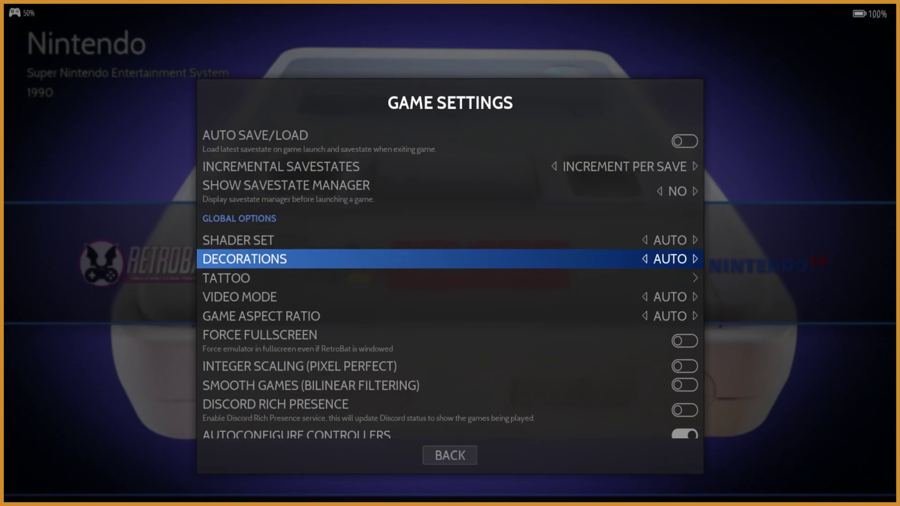
key("Left")
key("Left")
key("Left")
key("Left")
key("Left")
key("Left")
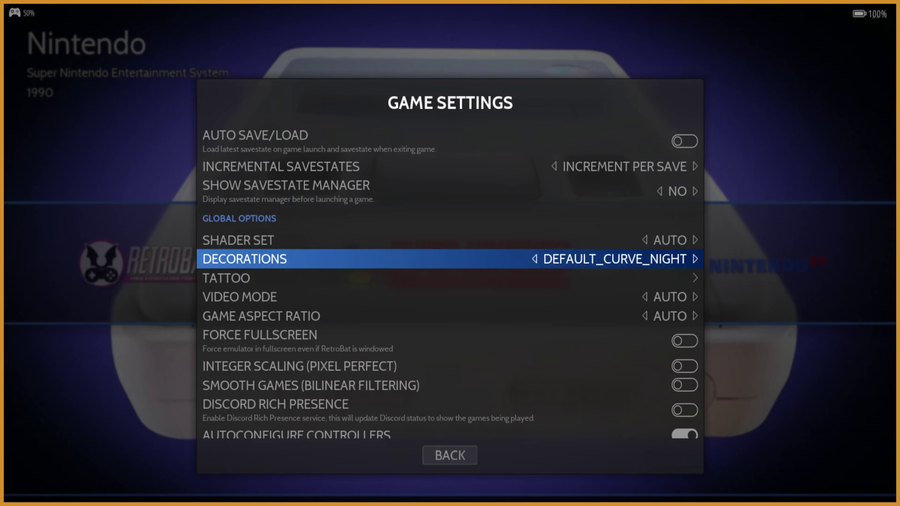
key("Left")
key("Left")
key("Left")
key("Right")
key("Right")
key("Right")
key("Right")
key("Right")
key("Right")
key("Right")
key("Right")
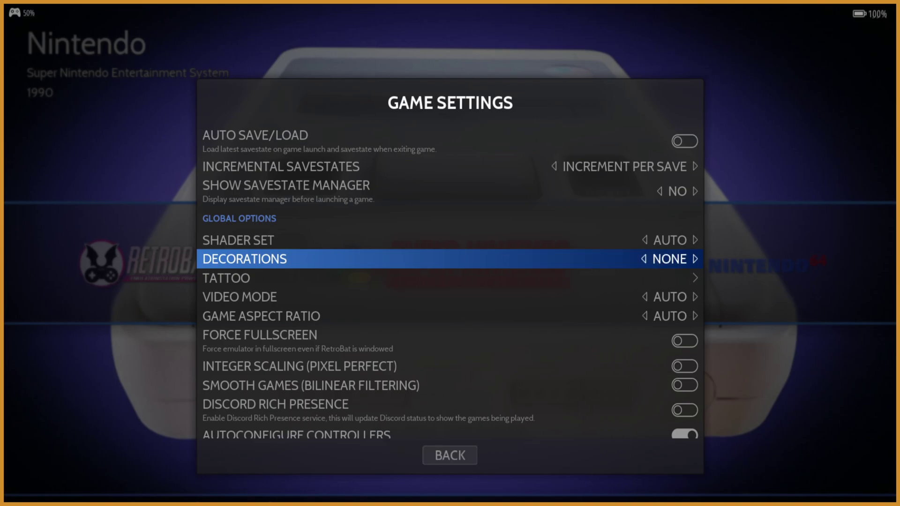
Step: Set Shader Set to NONE and keep Video Mode on AUTO
key("Up")
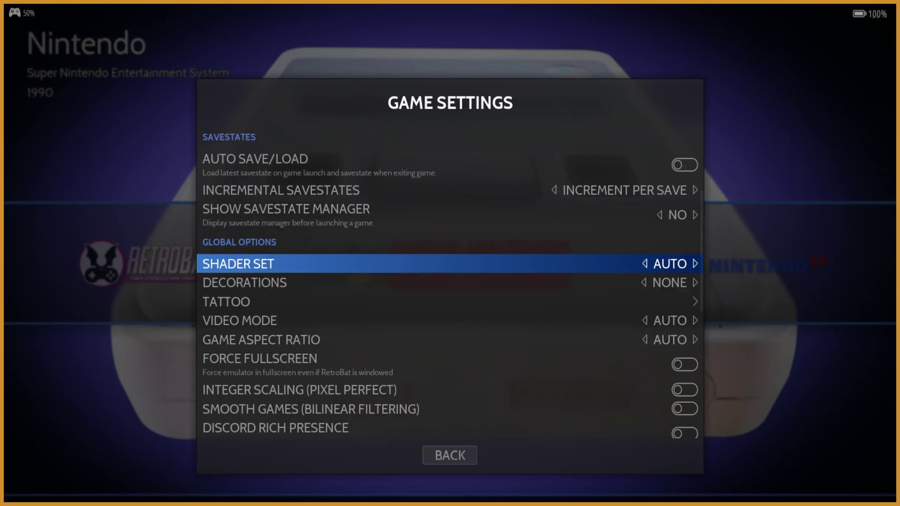
key("Right")
key("Down")
key("Down")
key("Down")
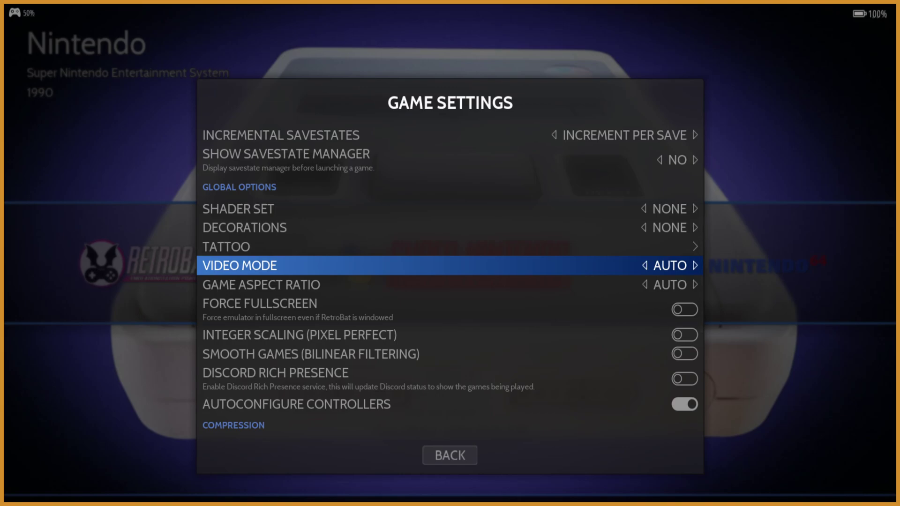
key("Right")
key("Left")
Step: Cycle through the Game Aspect Ratio values and set it to 16/9
key("Down")
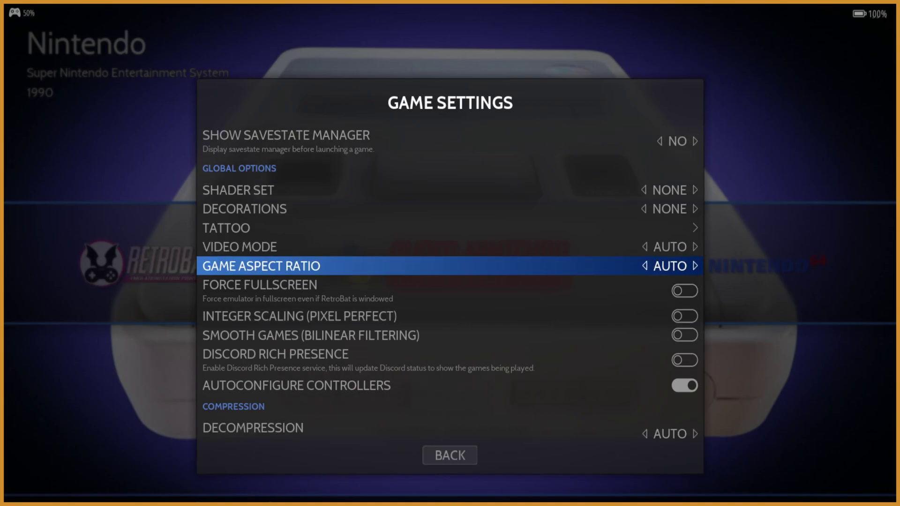
key("Right")
key("Right")
key("Right")
key("Right")
key("Right")
key("Right")
key("Right")
key("Right")
key("Right")
key("Right")
key("Right")
key("Right")
key("Right")
key("Right")
key("Right")
key("Right")
key("Right")
key("Right")
key("Right")
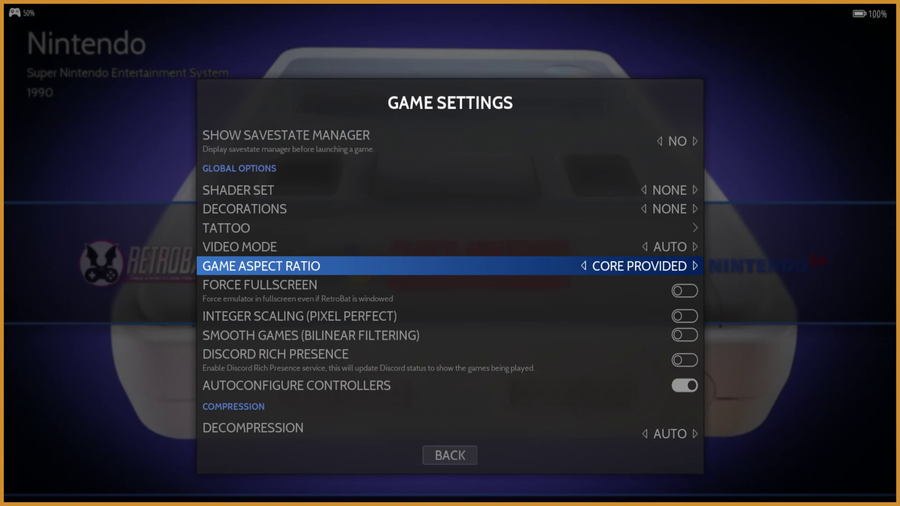
key("Right")
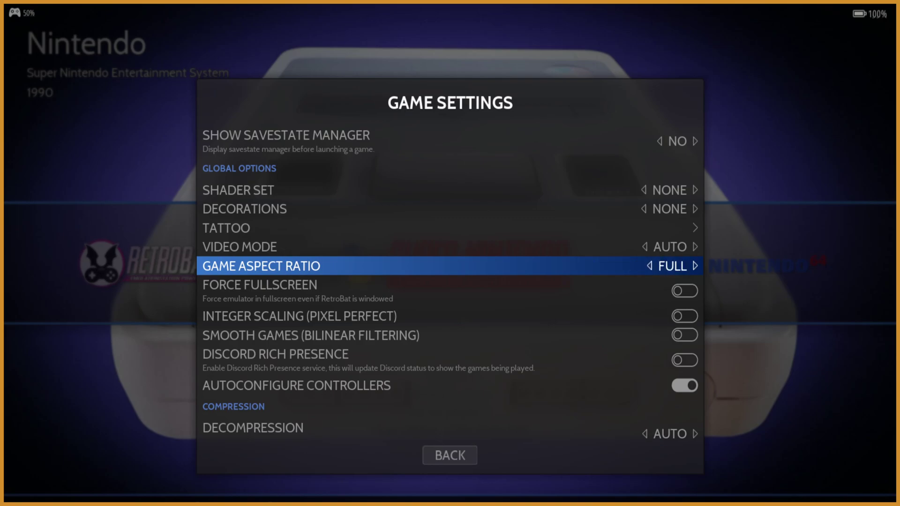
key("Right")
key("Right")
key("Right")
key("Right")
key("Left")
key("Right")
key("Left")
Step: Enable Smooth Games (Bilinear Filtering) in the global options
key("Down")
key("Down")
key("Down")
key("Down")
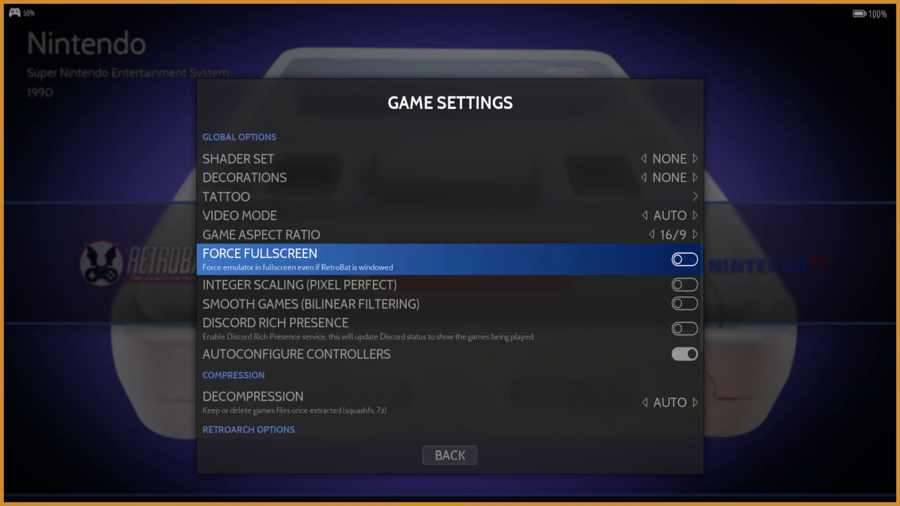
key("Up")
key("Down")
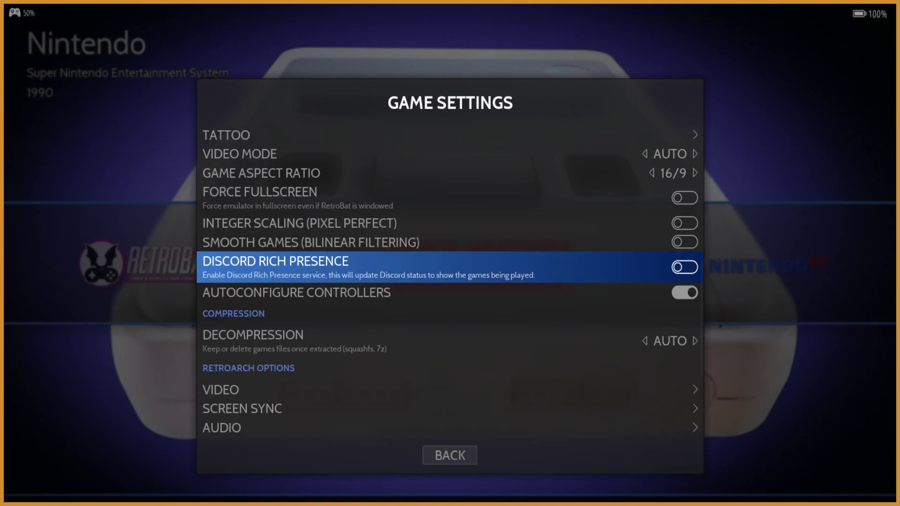
key("Up")
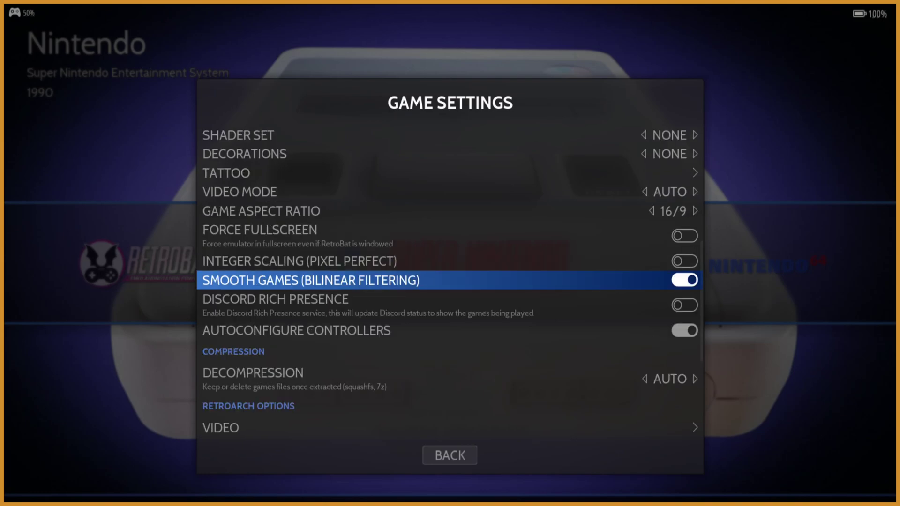
Step: Look through the controller, decompression and RetroArch options in the game settings, and return to the system carousel
key("Down")
key("Down")
key("Down")
key("Down")
key("Down")
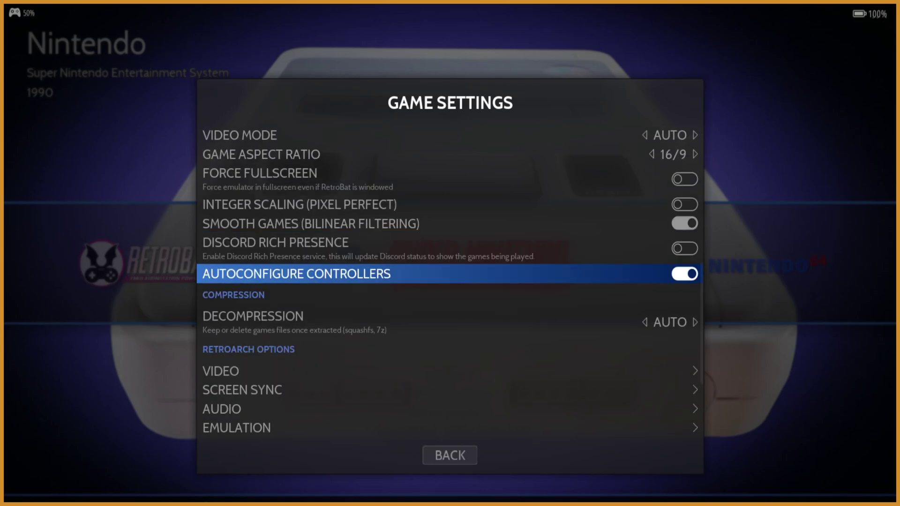
key("Down")
key("Down")
key("Down")
key("Down")
key("Down")
key("Down")
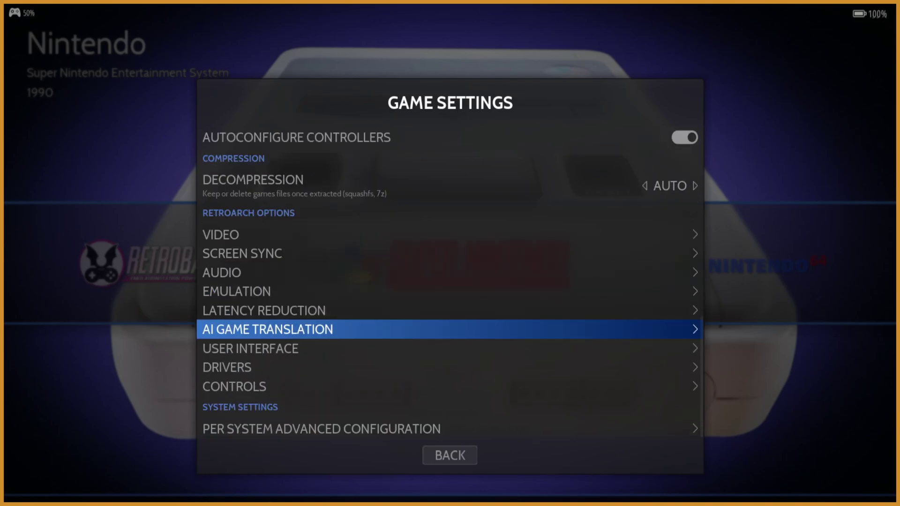
key("Down")
key("Down")
key("Down")
key("Return")
key("Escape")
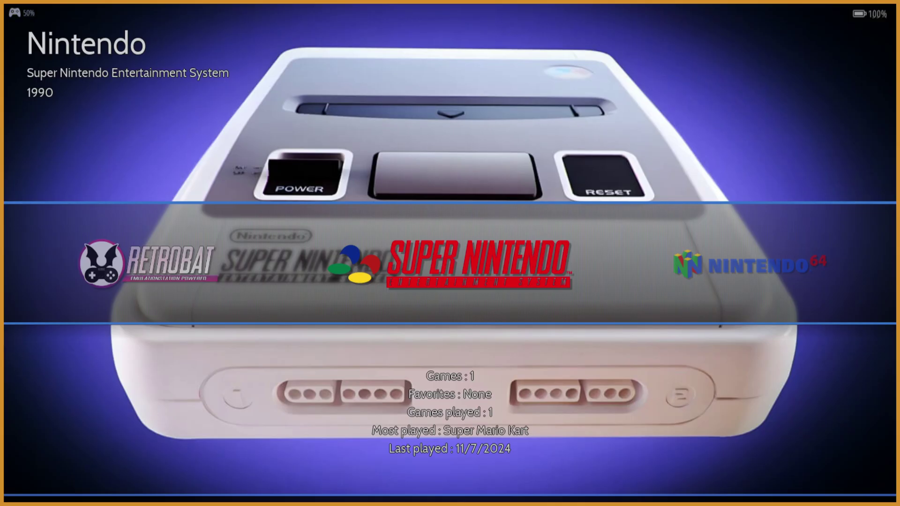
Step: Launch Super Mario Kart from the Super Nintendo system and start a 1P Time Trial
key("Return")
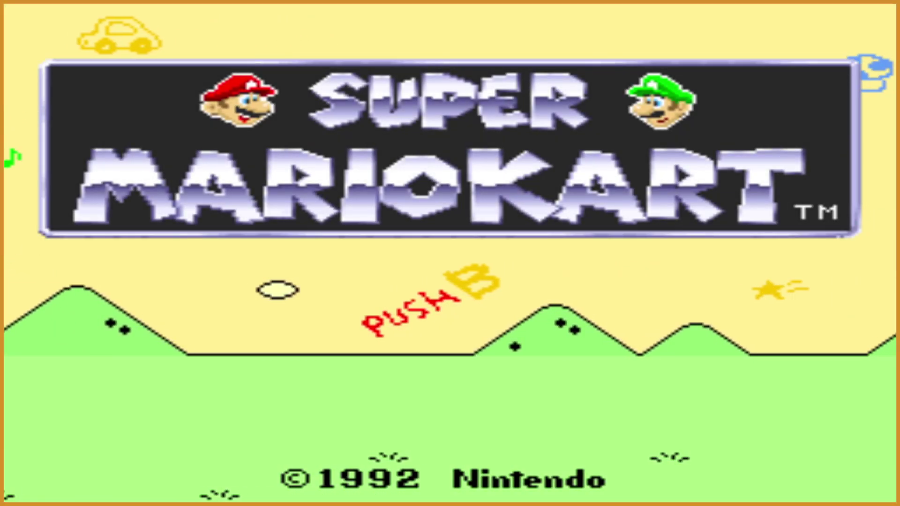
key("Return")
key("Return")
key("Down")
key("Return")
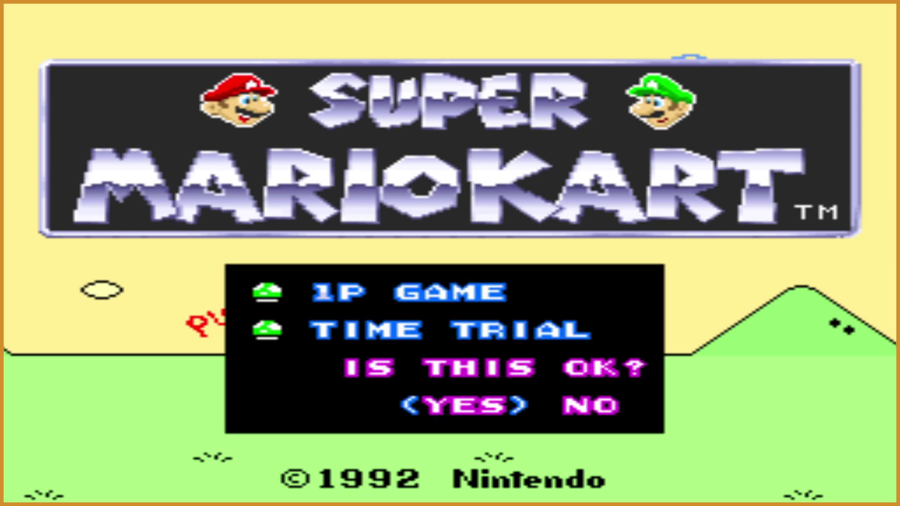
key("Return")
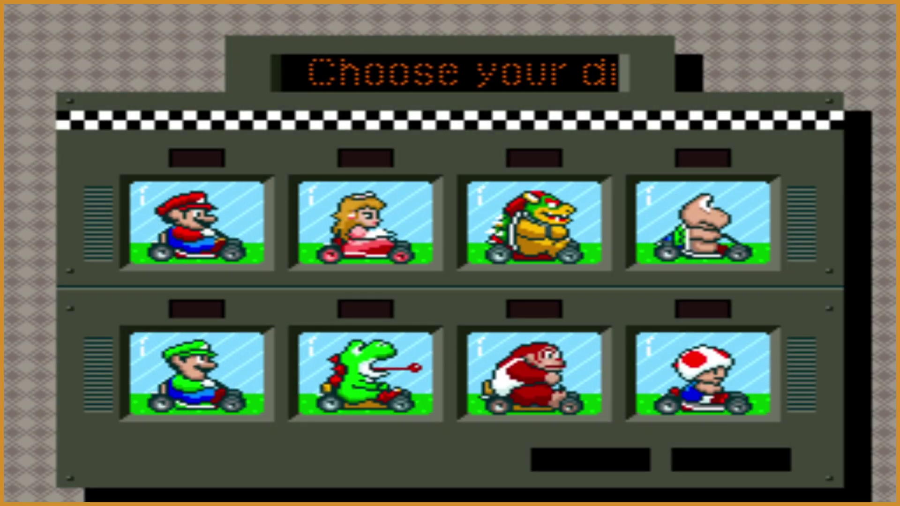
Step: Choose a driver from the lower row of the Super Mario Kart selection screen and confirm the choice
key("Down")
key("Right")
key("Right")
key("Return")
key("Return")
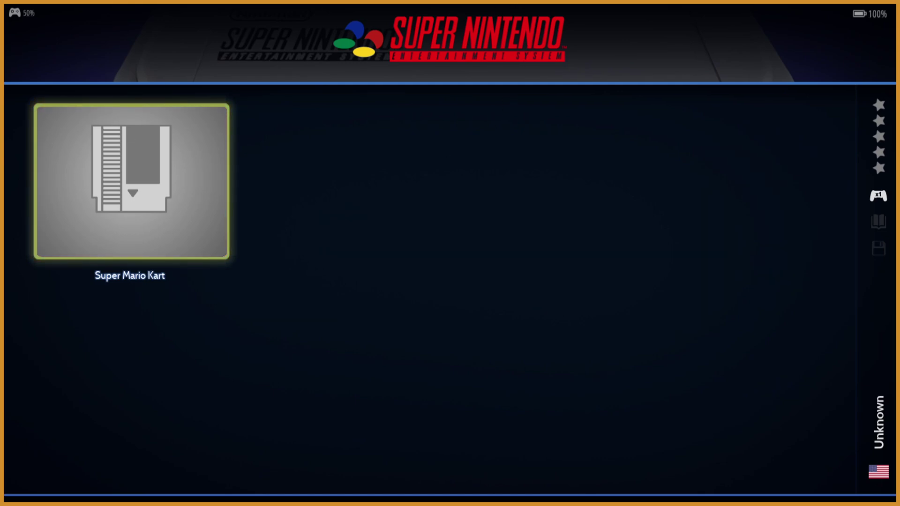
Step: Open the Advanced System Options for the Super Nintendo from its game list
key("F2")
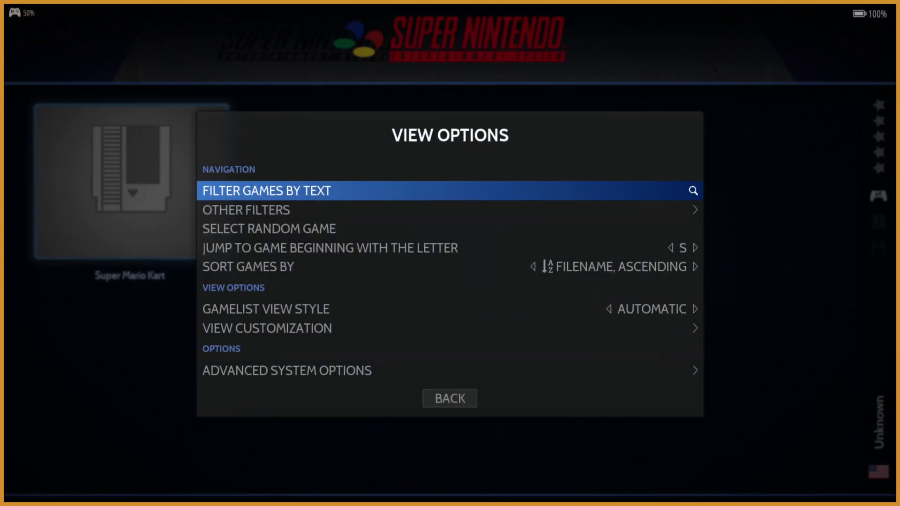
key("Down")
key("Down")
key("Down")
key("Down")
key("Down")
key("Down")
key("Down")
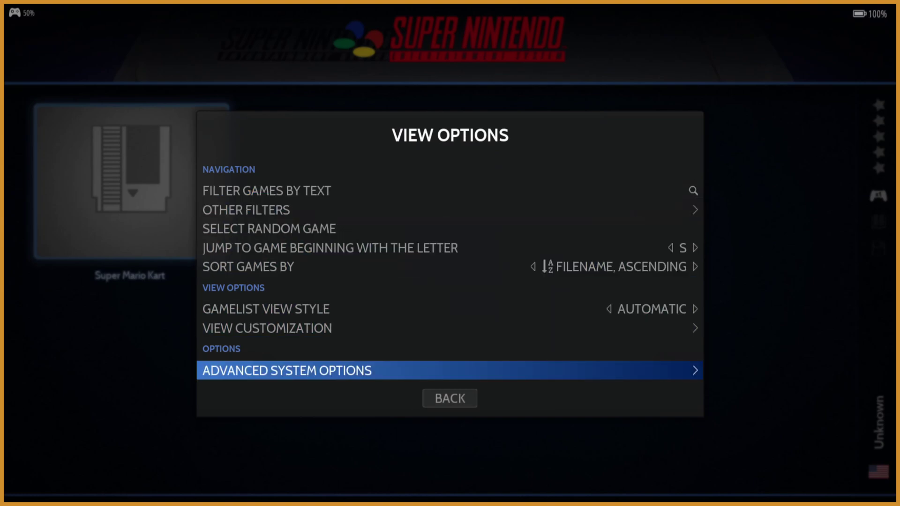
key("Return")
Step: Examine the Super Nintendo's own shader set, decorations, tattoo and game aspect ratio settings
key("Down")
key("Down")
key("Down")
key("Down")
key("Down")
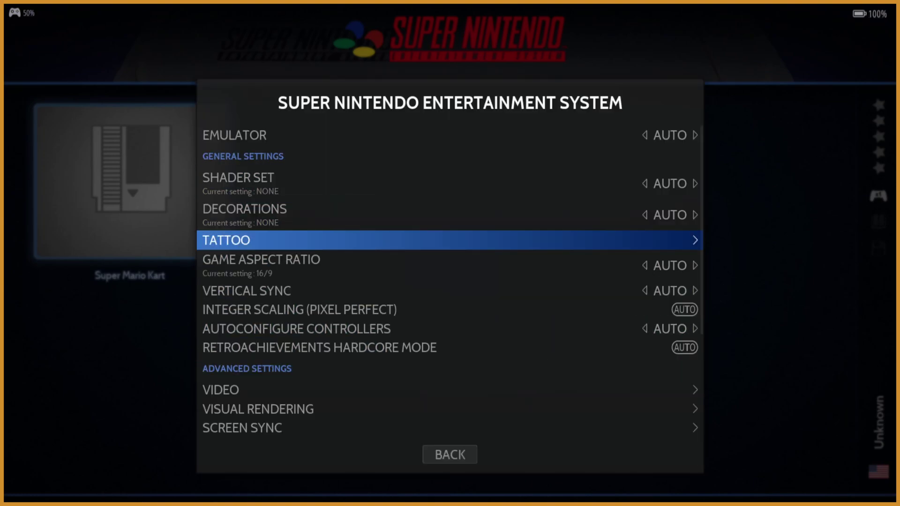
key("Down")
key("Up")
key("Up")
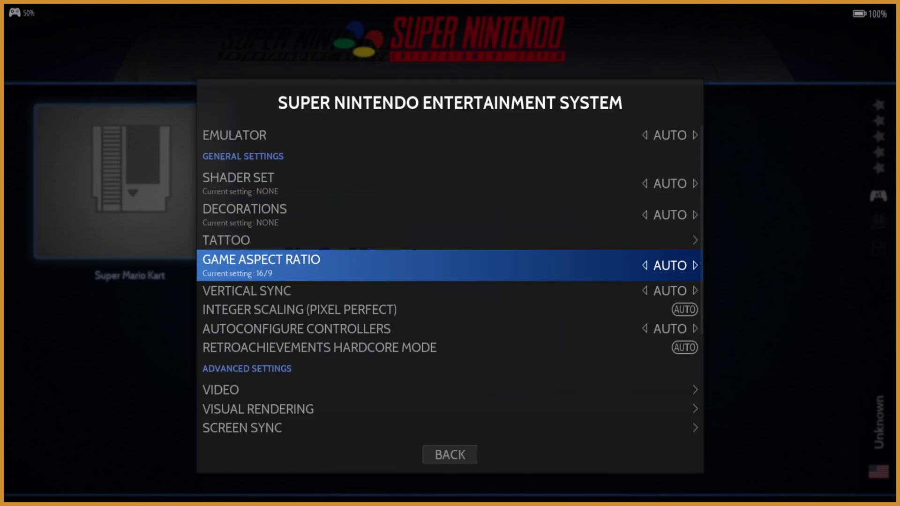
key("Up")
key("Up")
key("Up")
key("Down")
key("Up")
key("Down")
key("Down")
key("Down")
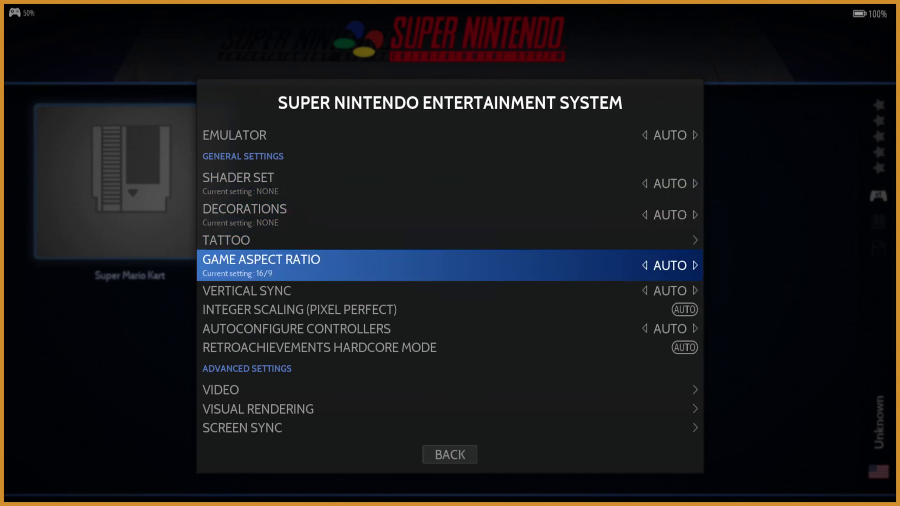
Step: Examine the Super Nintendo's vertical sync, integer scaling, controller autoconfiguration and RetroAchievements hardcore settings
key("Down")
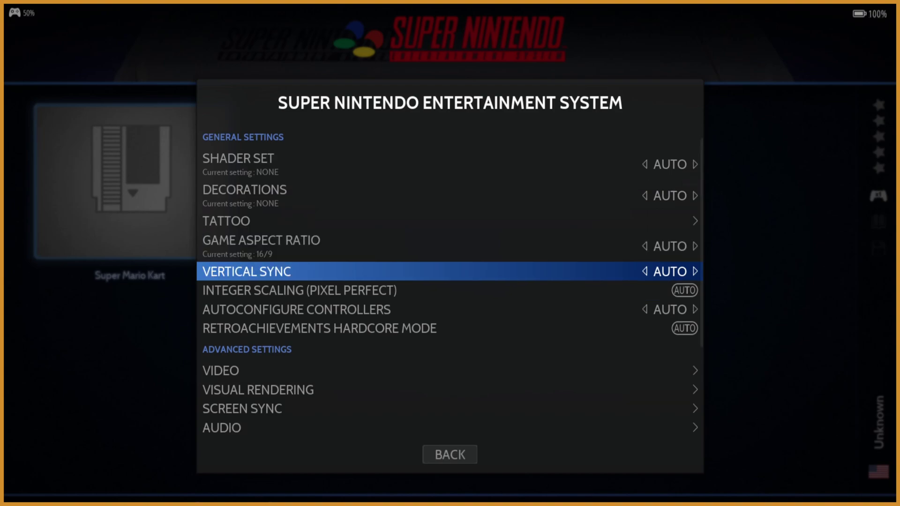
key("Down")
key("Down")
key("Down")
key("Down")
key("Up")
key("Up")
key("Up")
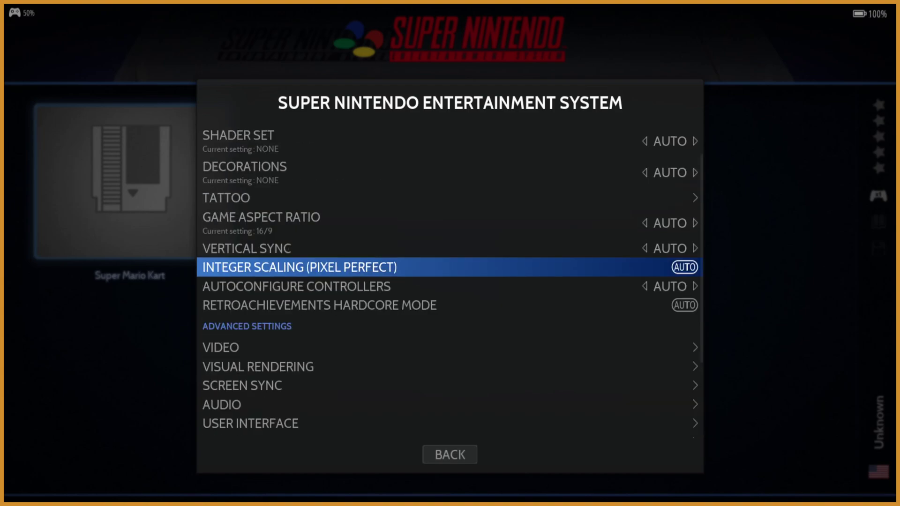
key("Up")
key("Up")
key("Up")
key("Up")
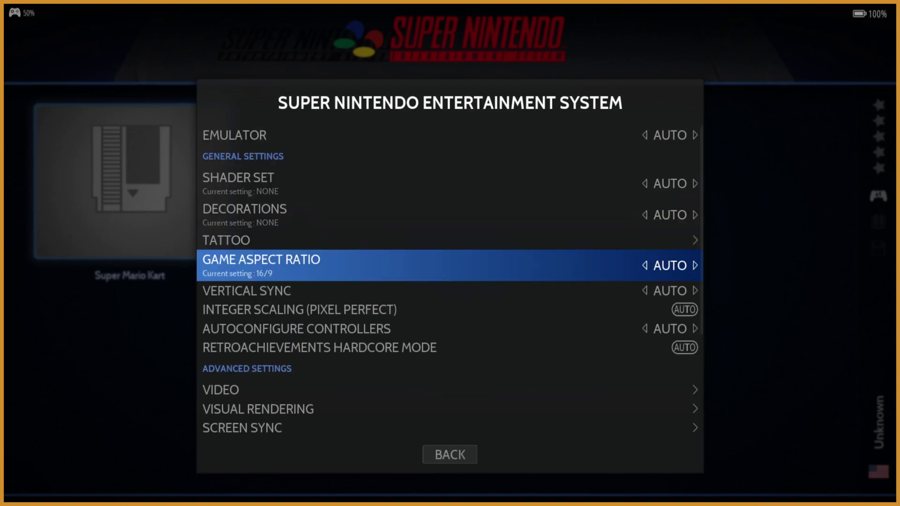
Step: Look at the Video group in the Super Nintendo's advanced settings and go back to the system options
key("Down")
key("Down")
key("Down")
key("Down")
key("Down")
key("Down")
key("Down")
key("Down")
key("Up")
key("Return")
key("Escape")
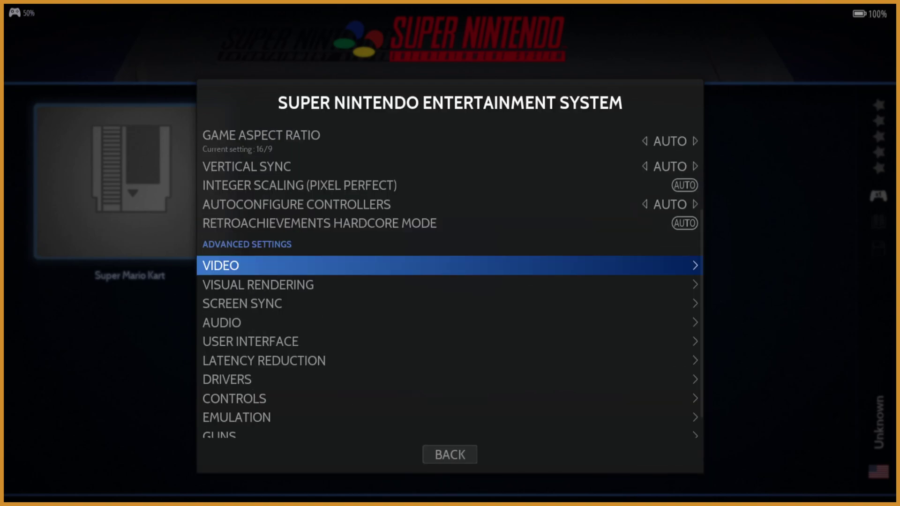
Step: Check the Visual Rendering options and the other advanced groups, and return to the system carousel
key("Down")
key("Return")
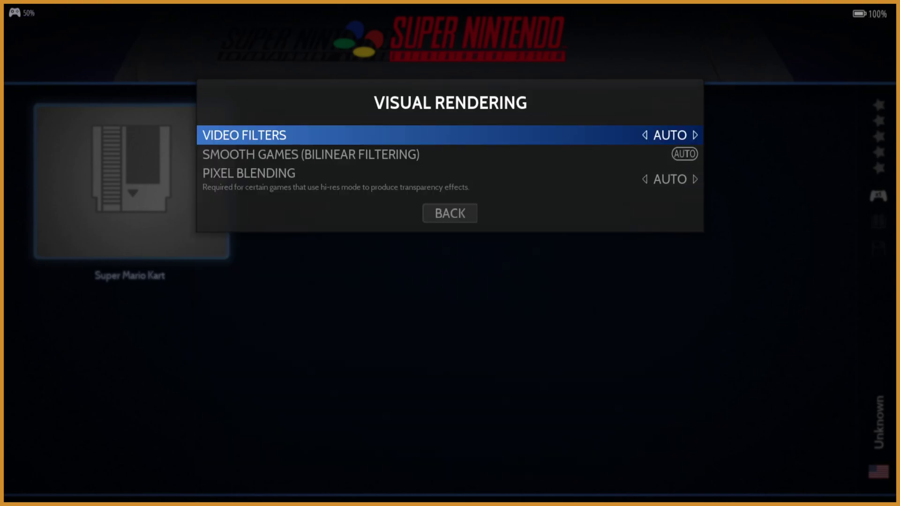
key("Escape")
key("Down")
key("Down")
key("Down")
key("Down")
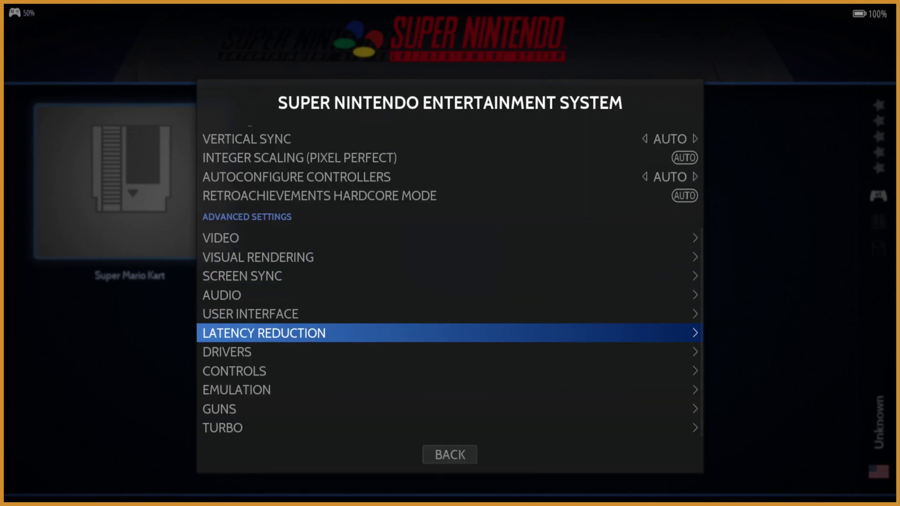
key("Escape")
key("Escape")
key("Escape")
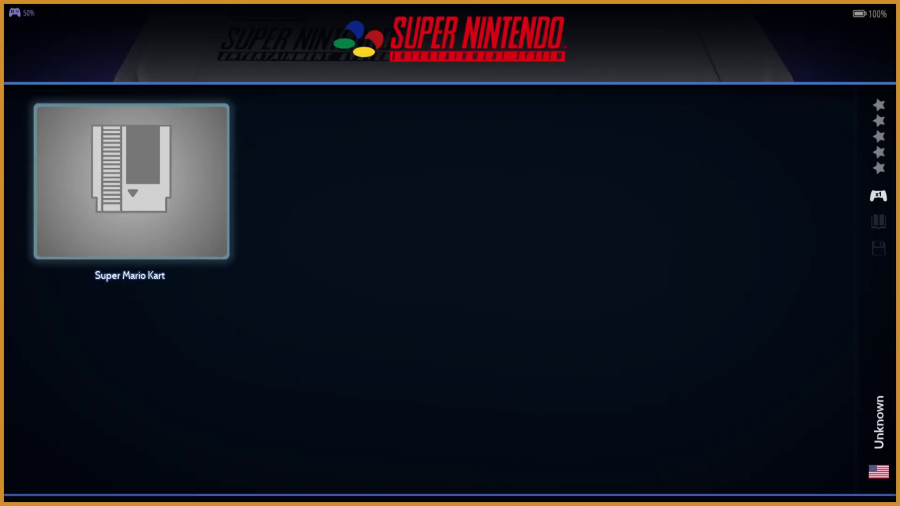
Step: Launch Super Monkey Ball from the GameCube system and accept installing the dolphin-emu emulator
key("Right")
key("Right")
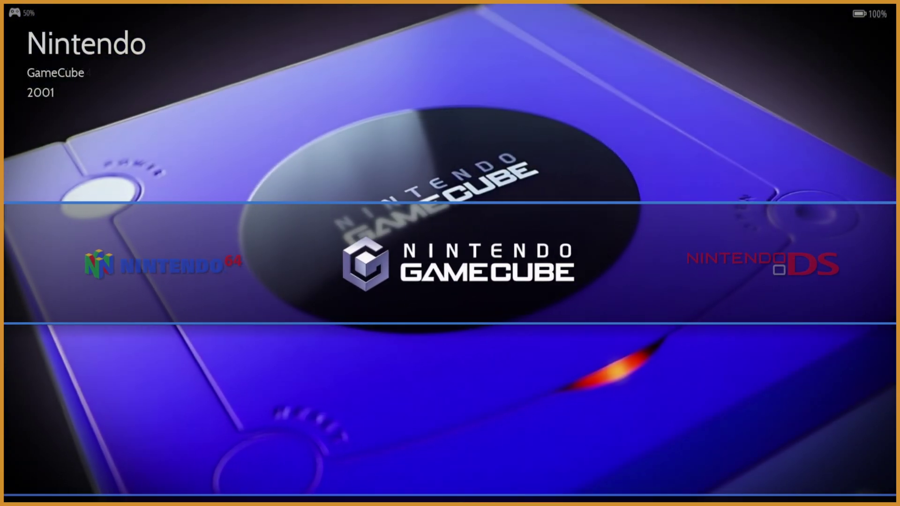
key("Return")
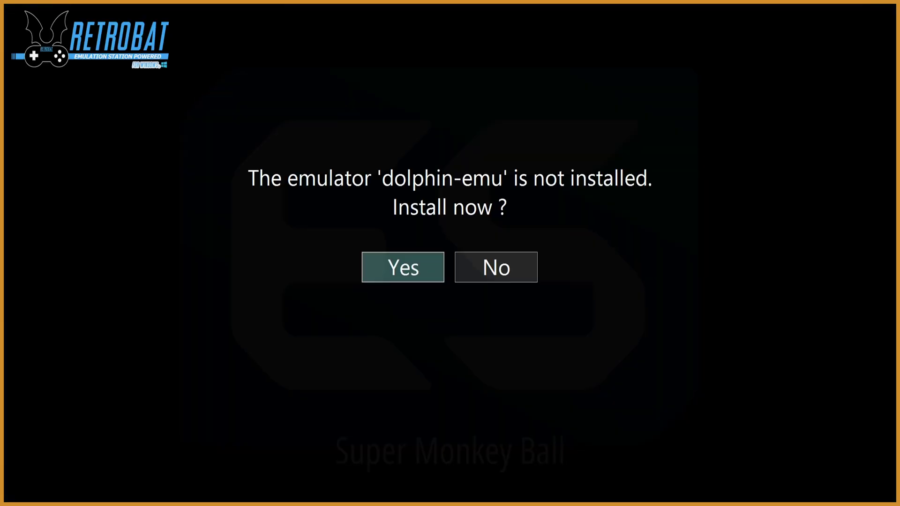
key("Return")
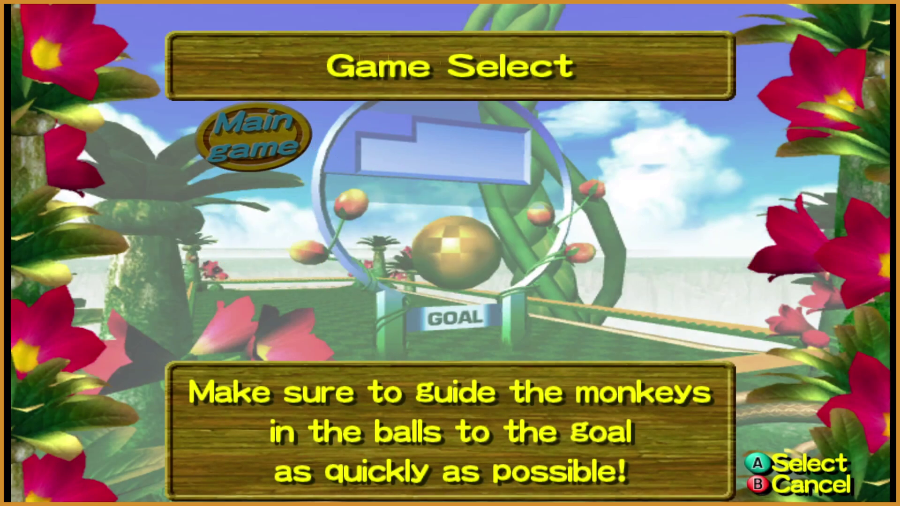
Step: Set up a one-player main game in normal mode in Super Monkey Ball with GonGon as the character
key("Return")
key("Return")
key("Right")
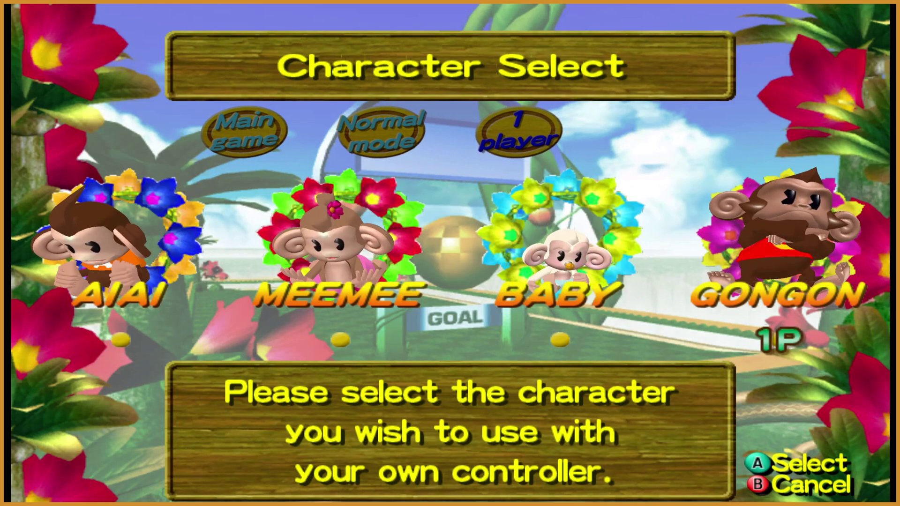
key("Return")
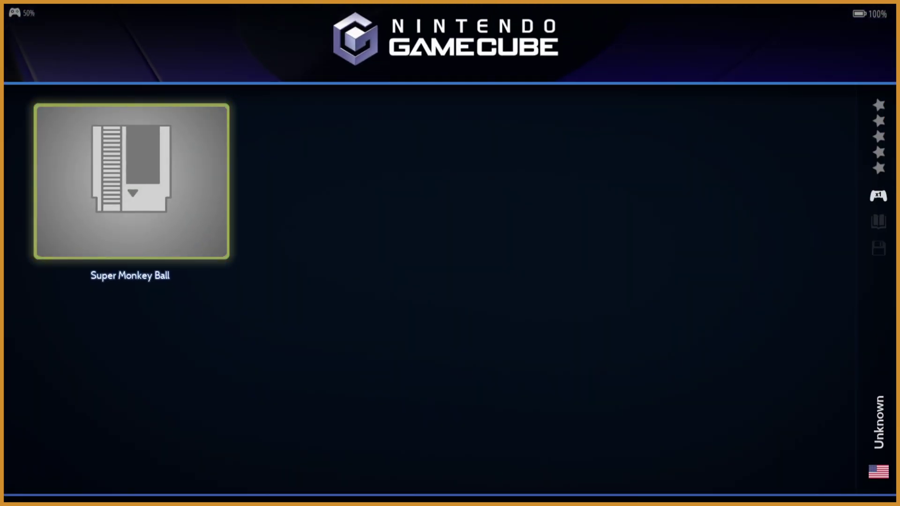
key("F1")
key("Down")
key("Down")
key("Down")
key("Down")
key("Down")
key("Down")
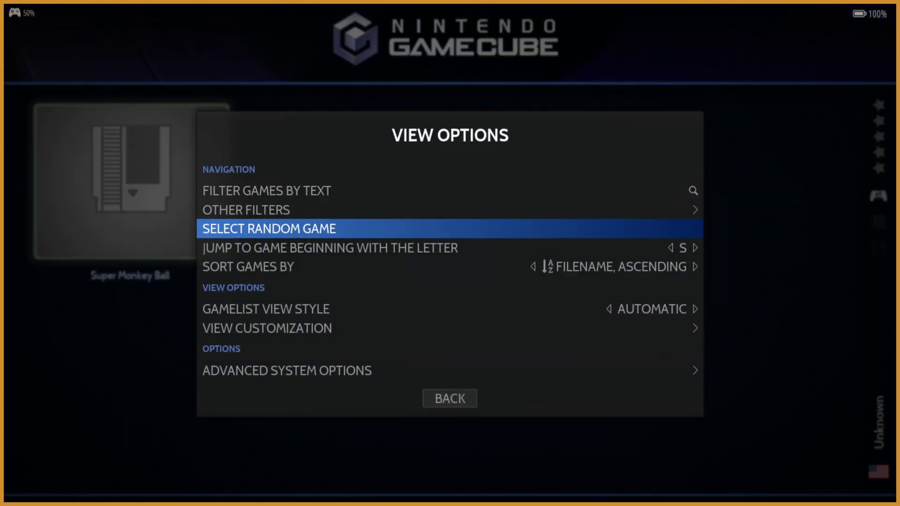
key("Down")
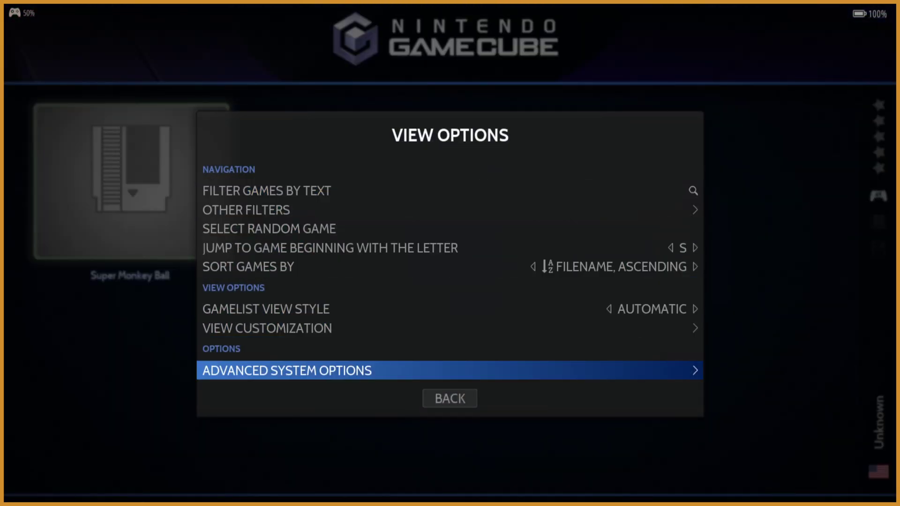
key("BackSpace")
Step: Open the Advanced System Options for the GameCube from its game list
key("F1")
key("Down")
key("Down")
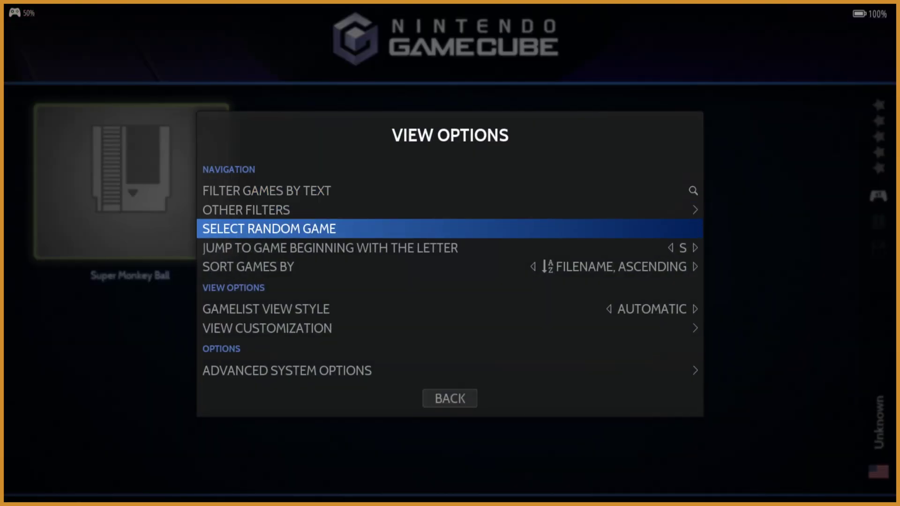
key("Down")
key("Down")
key("Down")
key("Down")
key("Down")
key("Return")
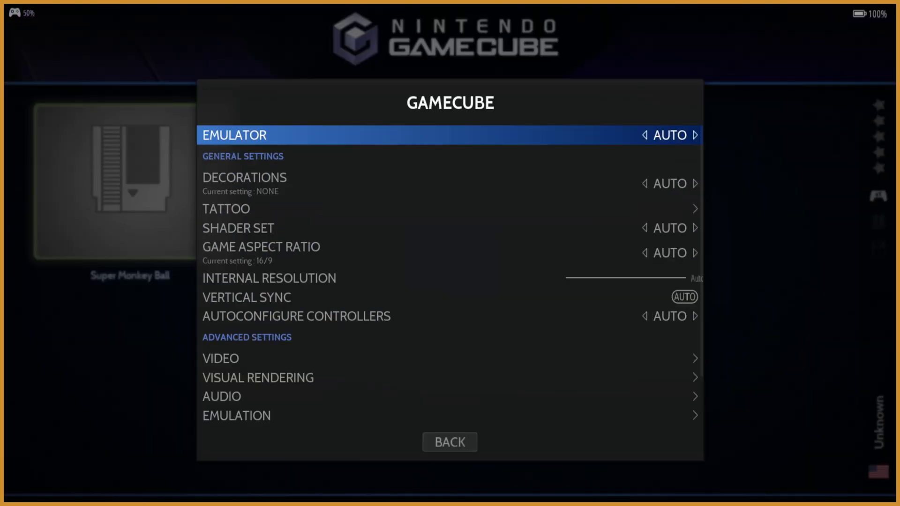
Step: Set the GameCube's Internal Resolution to 3x and close the settings to return to the game list
key("Down")
key("Down")
key("Down")
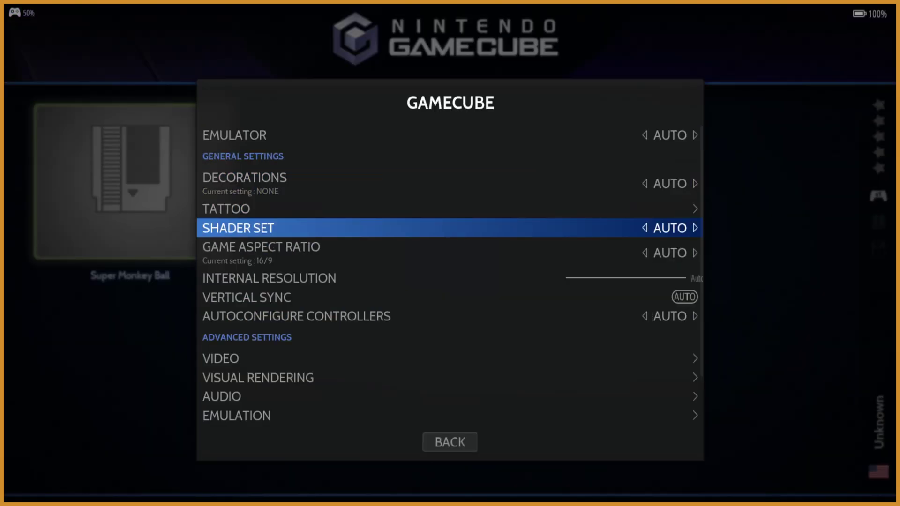
key("Down")
key("Down")
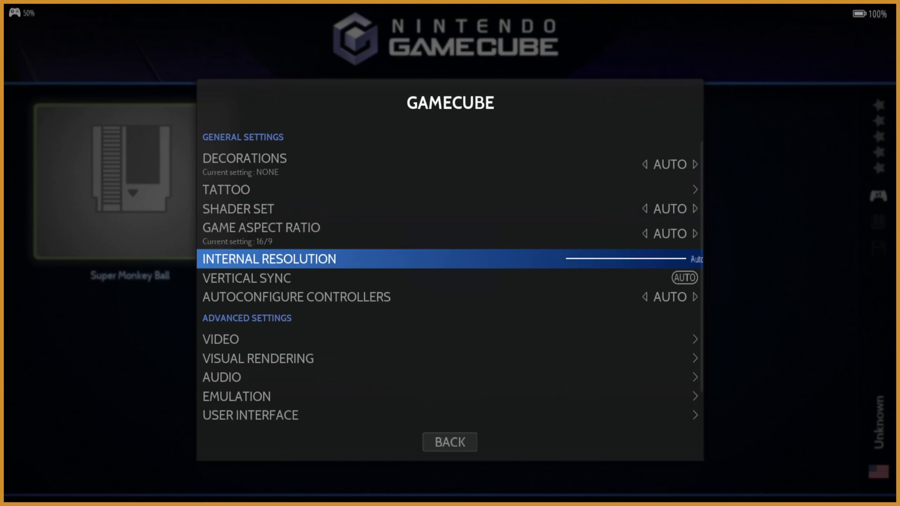
key("Right")
key("Right")
key("Right")
key("Right")
key("Right")
key("Right")
key("Right")
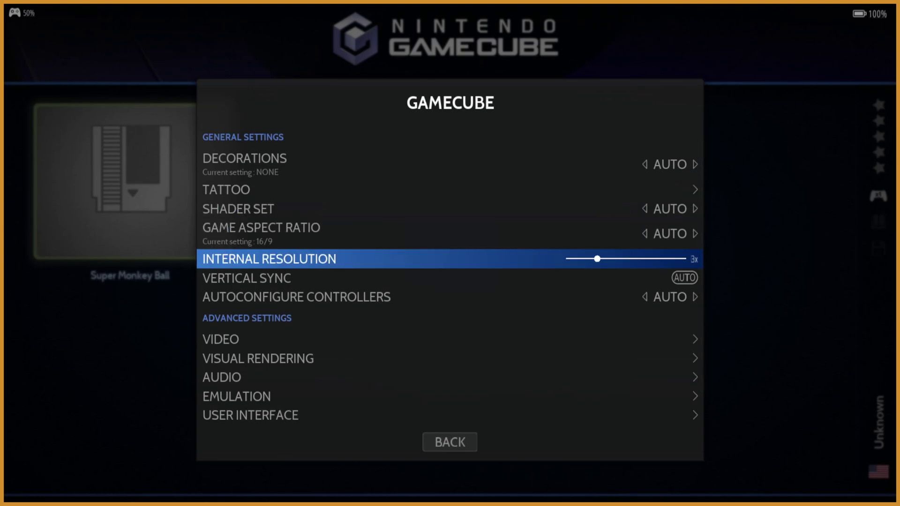
key("Left")
key("Left")
key("Left")
key("Left")
key("Escape")
key("Escape")
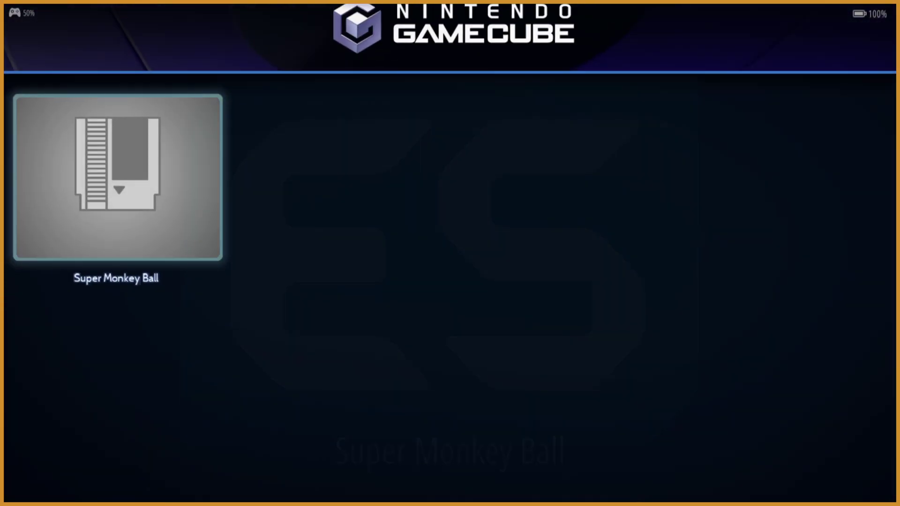
Step: Leave the GameCube game list and launch Advance Wars Days of Ruin from the Nintendo DS system
key("Escape")
key("Left")
key("Return")
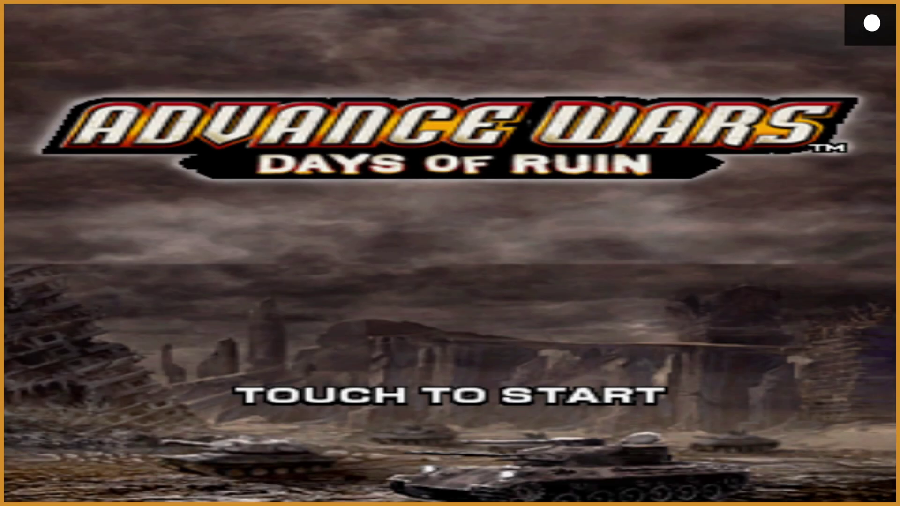
Step: Start Advance Wars Days of Ruin, choose Free Battle in Single DS Play, and select the Bean Island map to reach commander selection
key("Return")
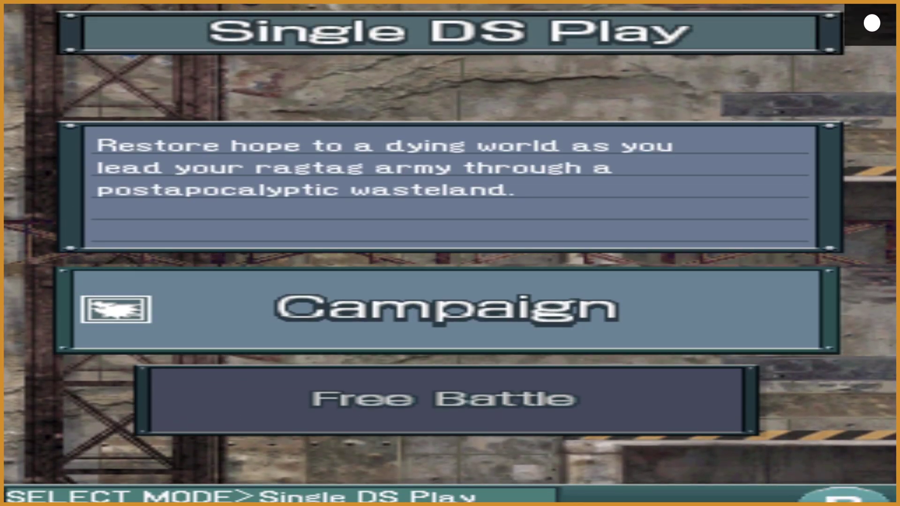
key("Down")
key("Up")
key("Down")
key("x")
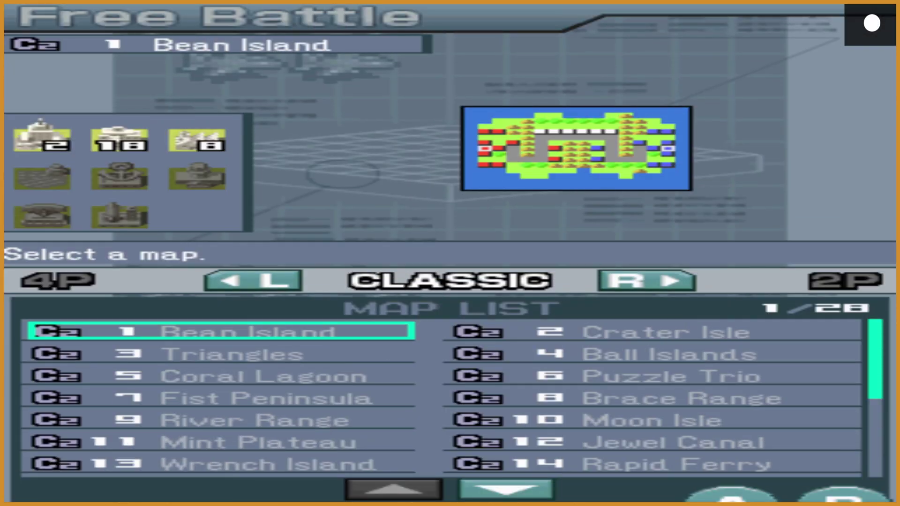
key("x")
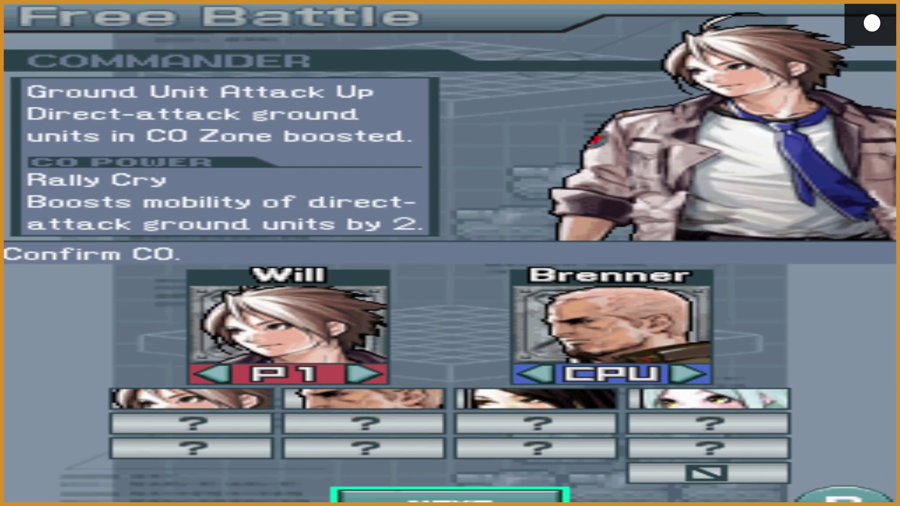
key("Down")
key("Down")
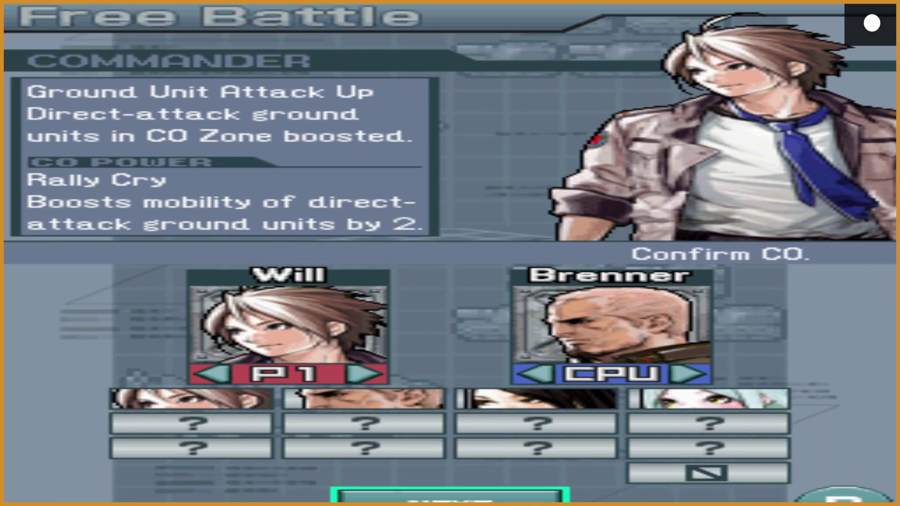
Step: Back out of the commander selection, quit the game, and return from the Nintendo DS game list to the system selection
key("z")
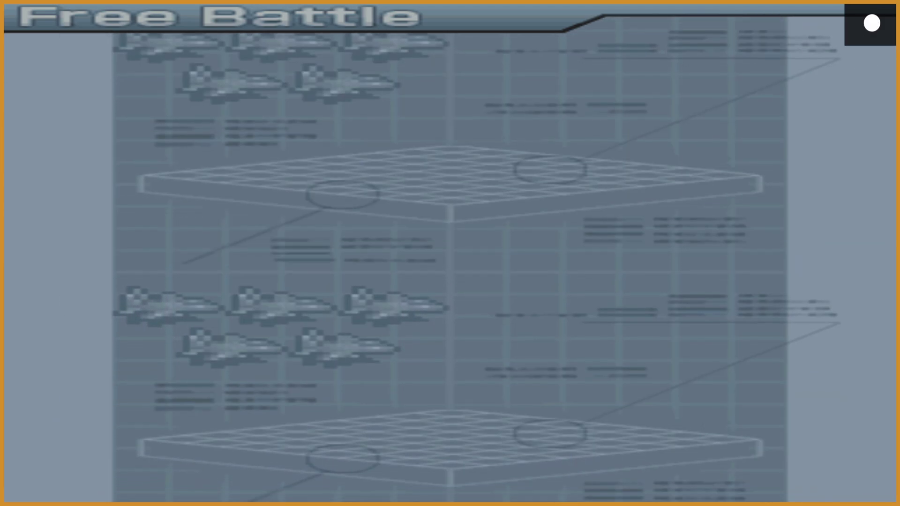
key("Escape")
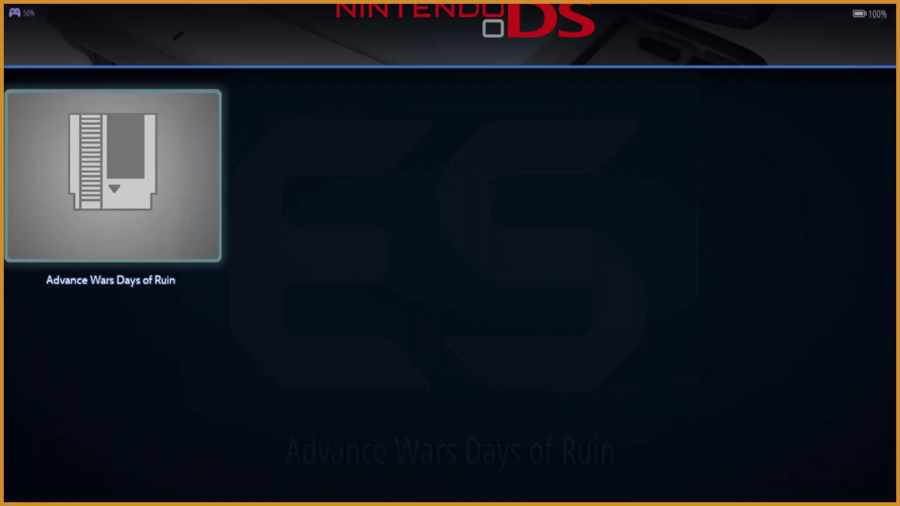
key("Escape")
key("BackSpace")
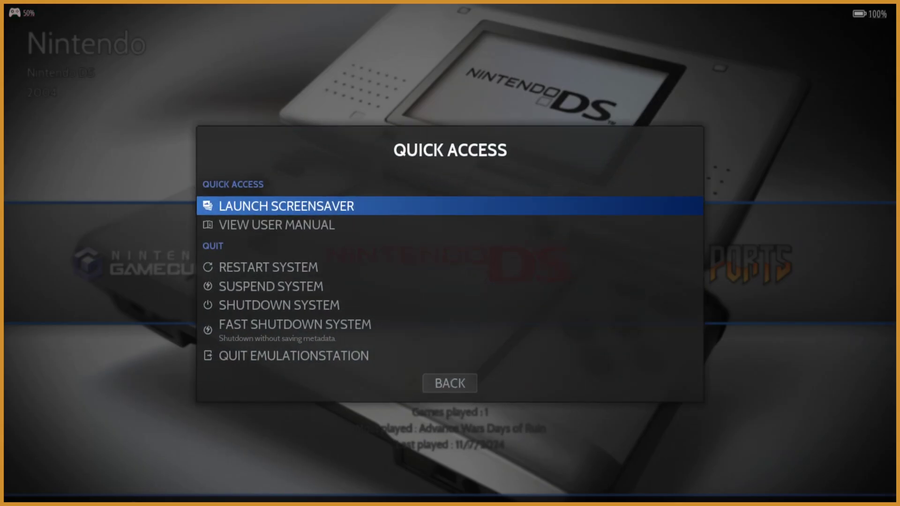
key("Down")
key("Down")
key("Escape")
Step: Change the Game Aspect Ratio in the Global Options of the Game Settings to a narrower, non-widescreen ratio
key("Return")
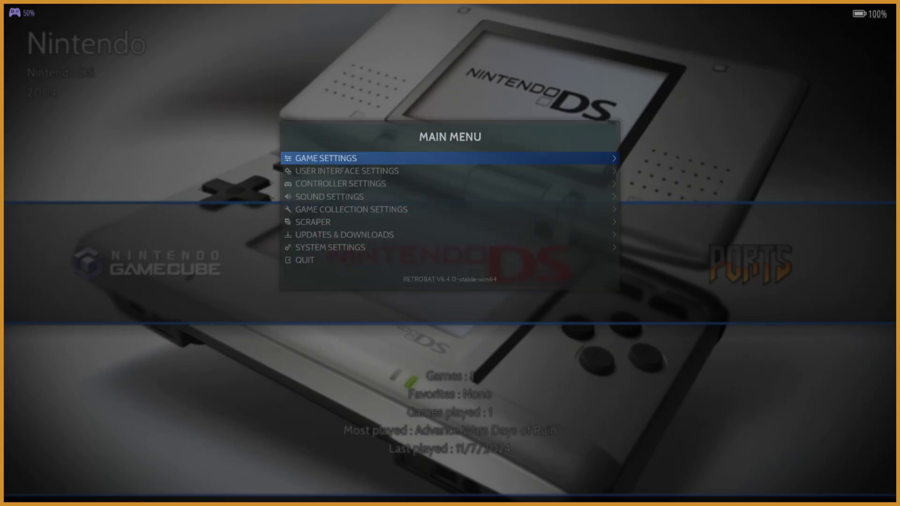
key("Down")
key("Up")
key("Return")
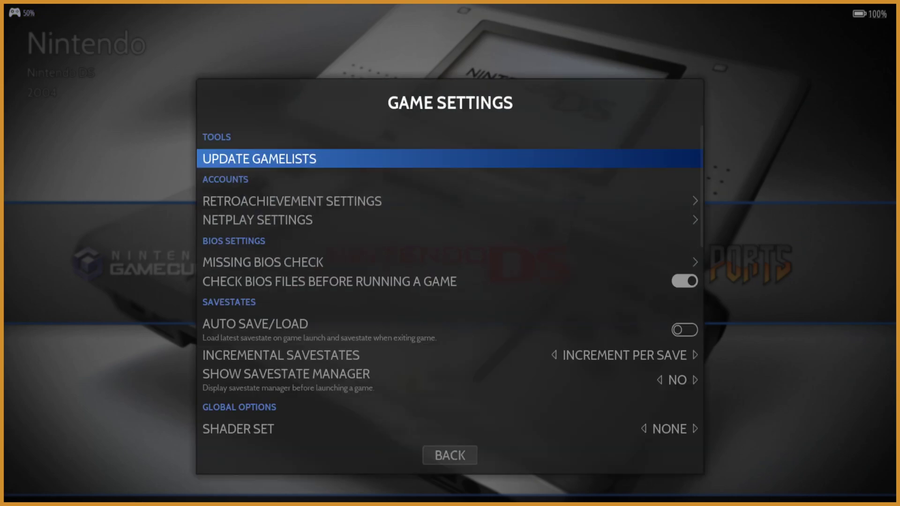
key("Down")
key("Down")
key("Down")
key("Down")
key("Down")
key("Down")
key("Down")
key("Down")
key("Down")
key("Down")
key("Down")
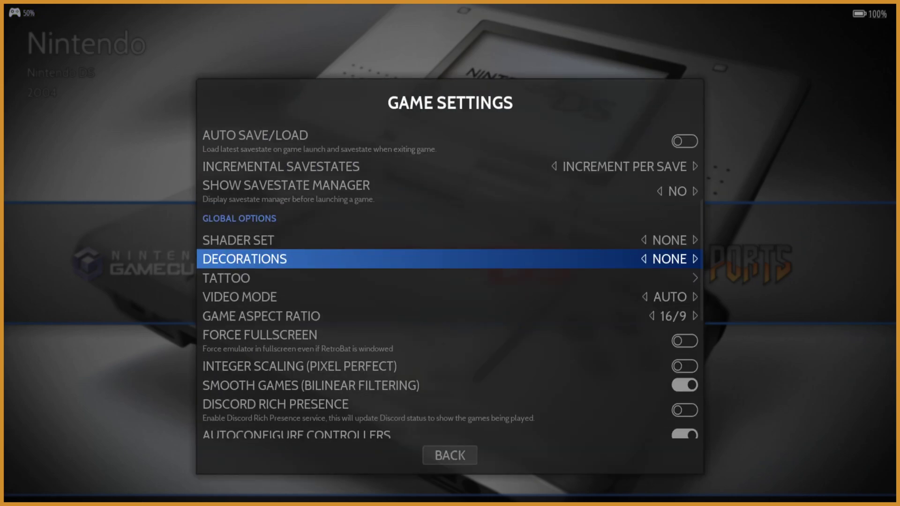
key("Down")
key("Left")
key("Left")
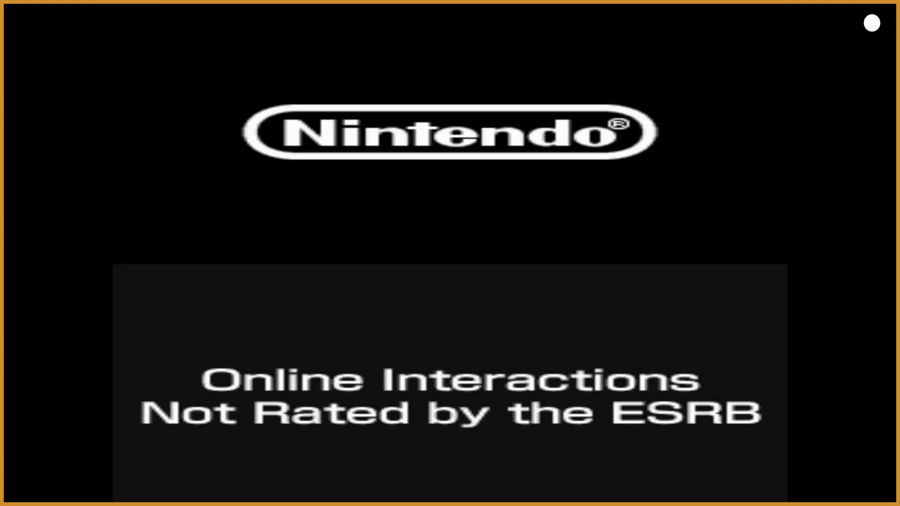
Step: Start the relaunched Advance Wars Days of Ruin and continue to its Select Mode menu
key("Return")
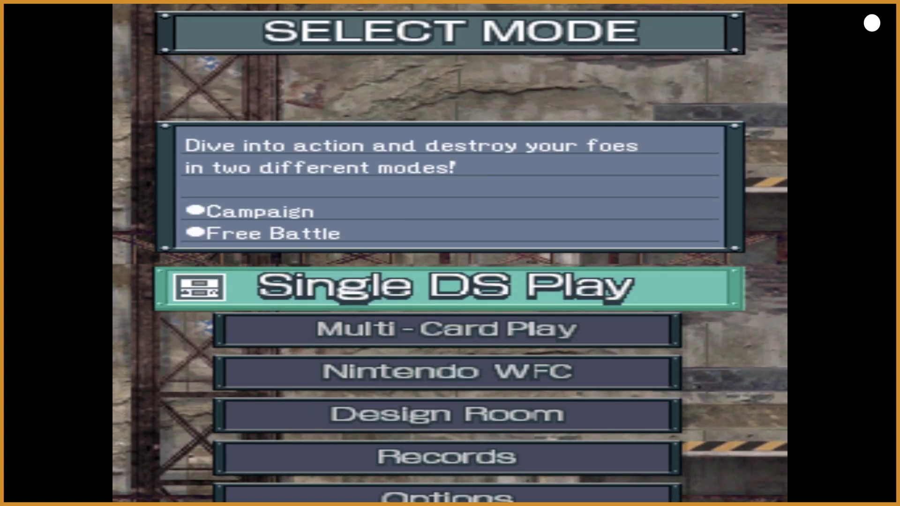